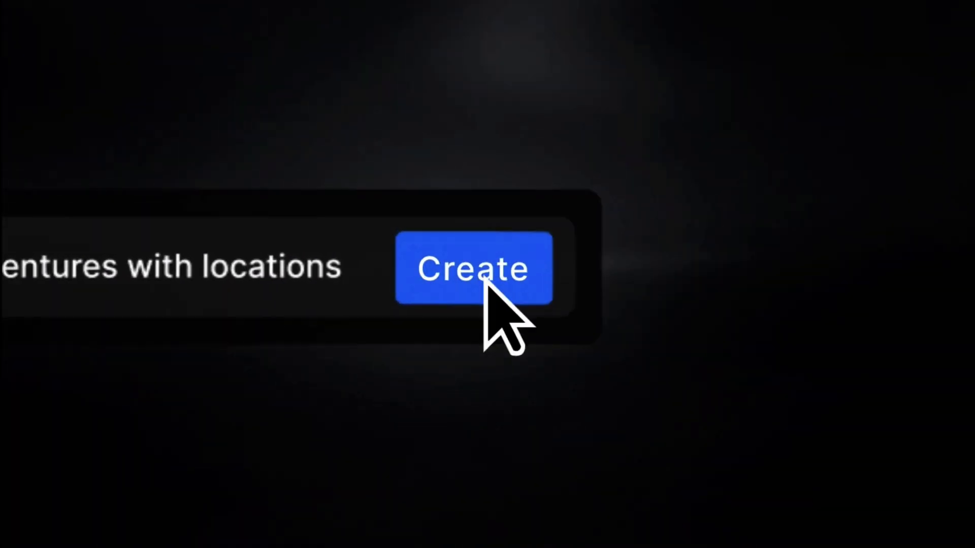
Step: Bring up the invideo AI home page headlined 'Create videos with text prompts' after the intro clip
left_click(485, 282)
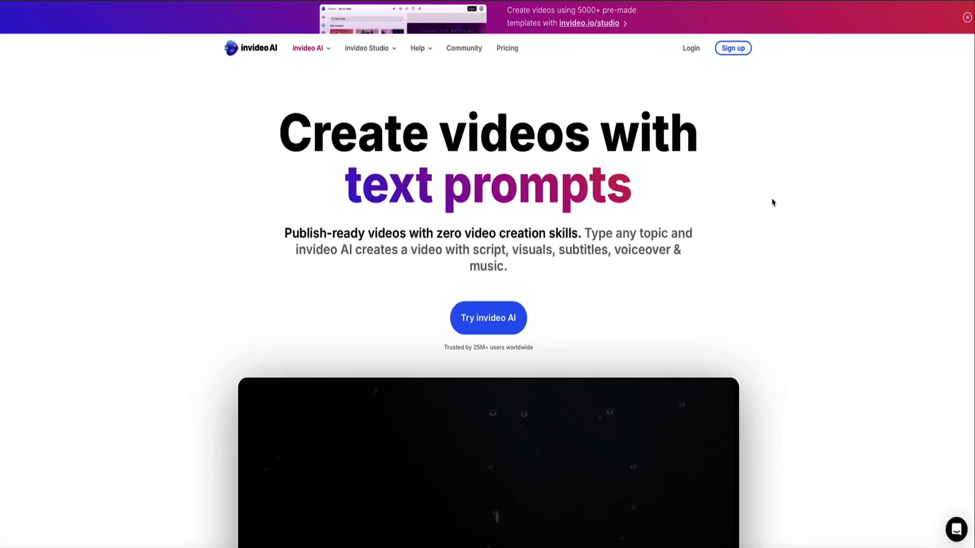
Step: Go from Try invideo AI through sign-up to the Home dashboard with its History list
left_click(733, 49)
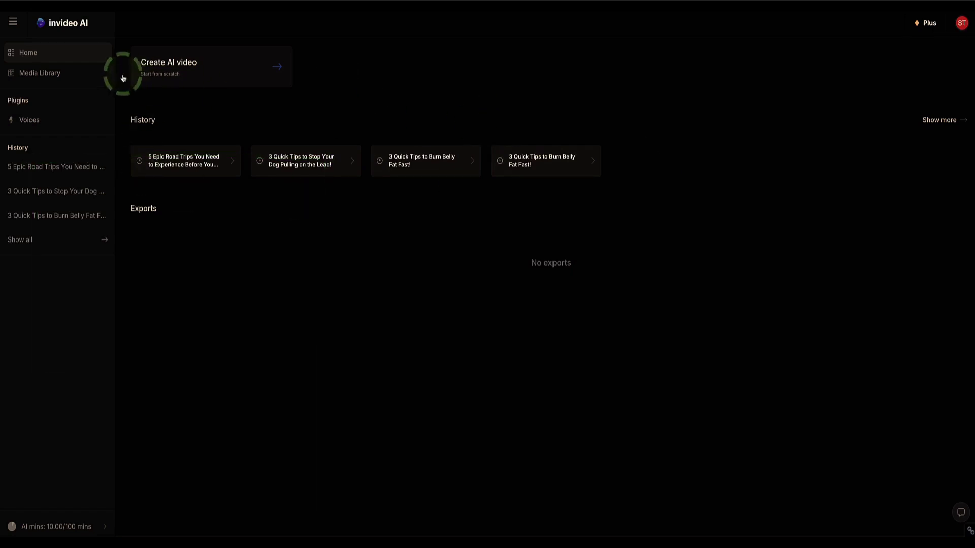
Step: Start a new AI video and choose the YouTube Explainer workflow from all workflows and plugins
left_click(191, 73)
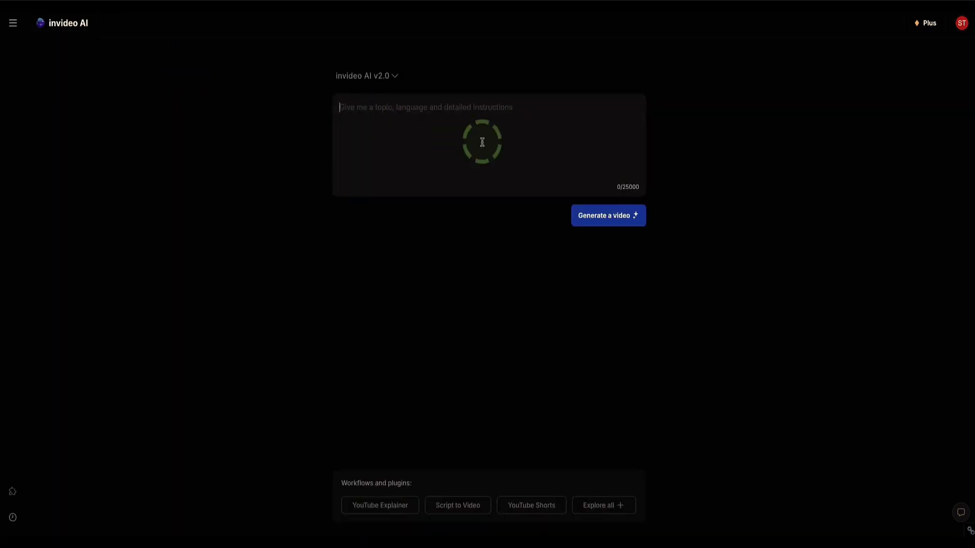
left_click(383, 145)
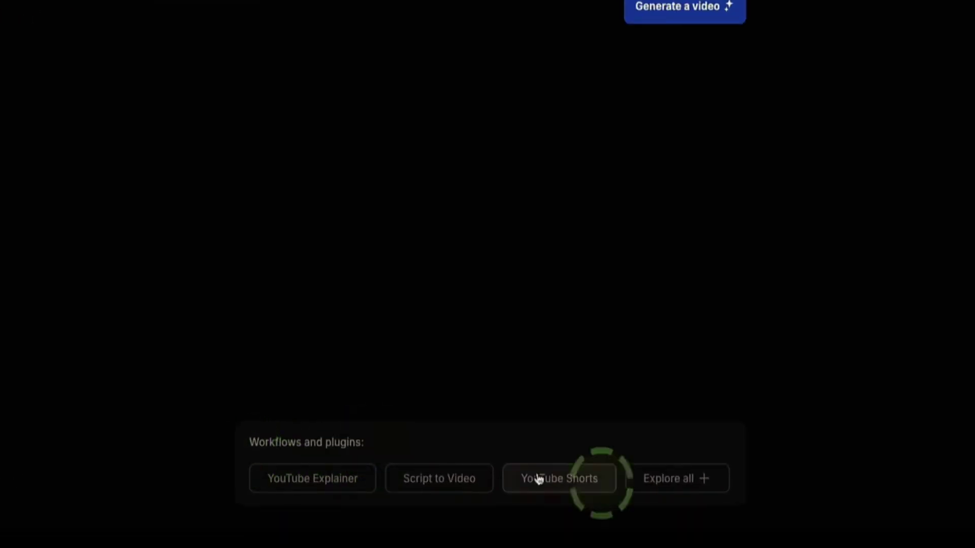
left_click(669, 490)
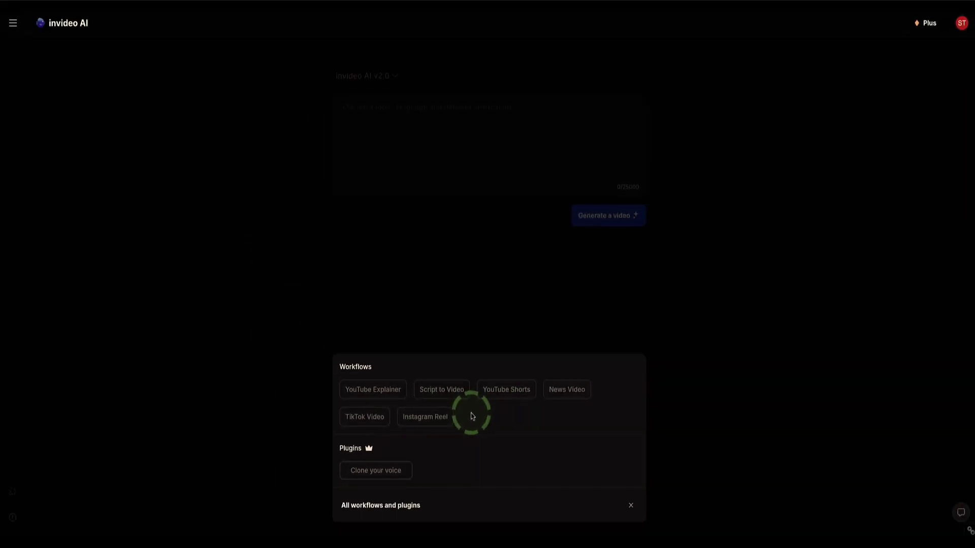
left_click(367, 392)
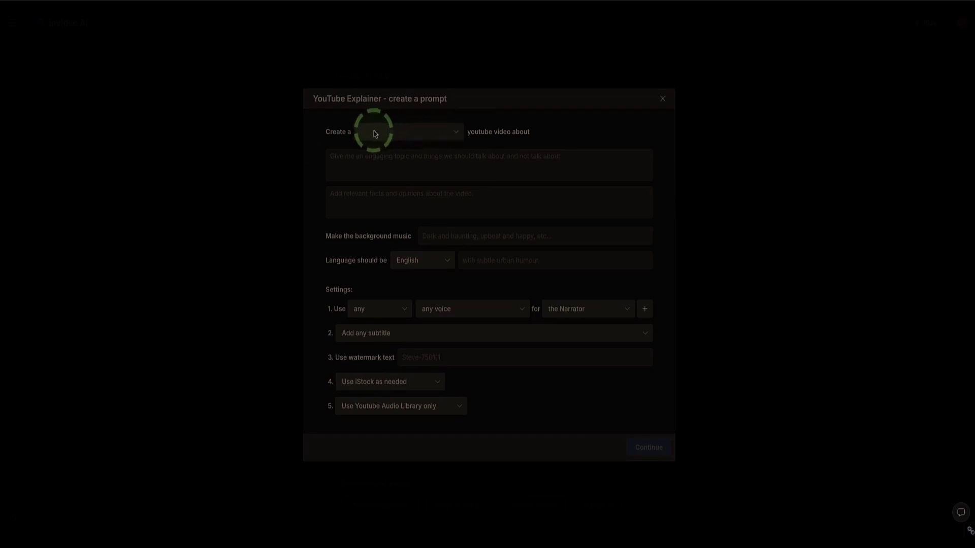
Step: Pick 10 minutes in the 'Create a' length dropdown, then change it to 5 minutes
left_click_drag(330, 132, 440, 130)
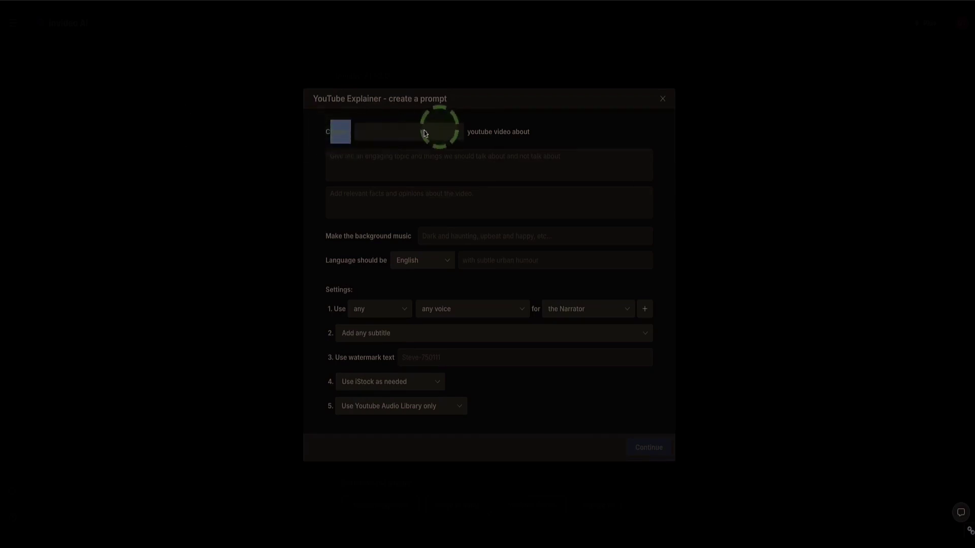
left_click(454, 127)
scroll(413, 194, "down", 1)
scroll(413, 194, "up", 1)
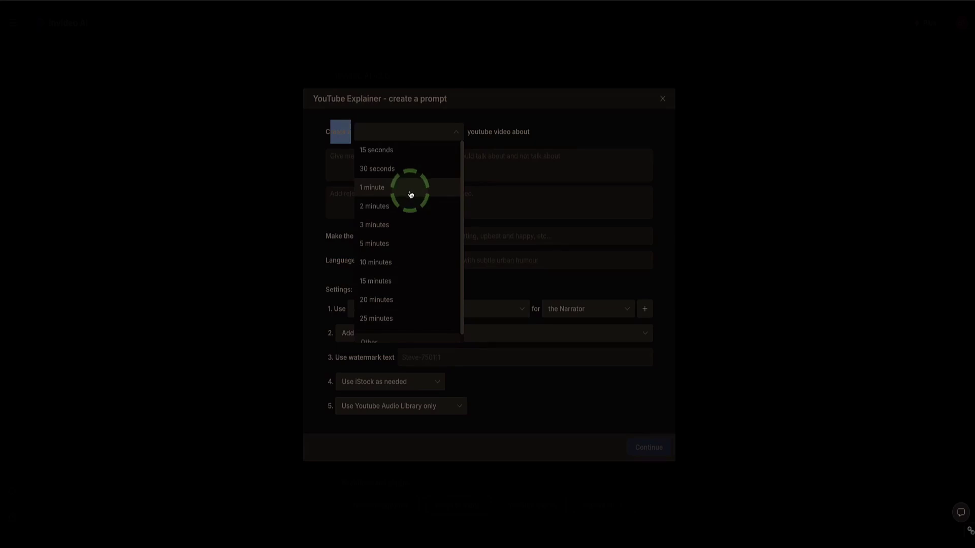
scroll(402, 310, "down", 1)
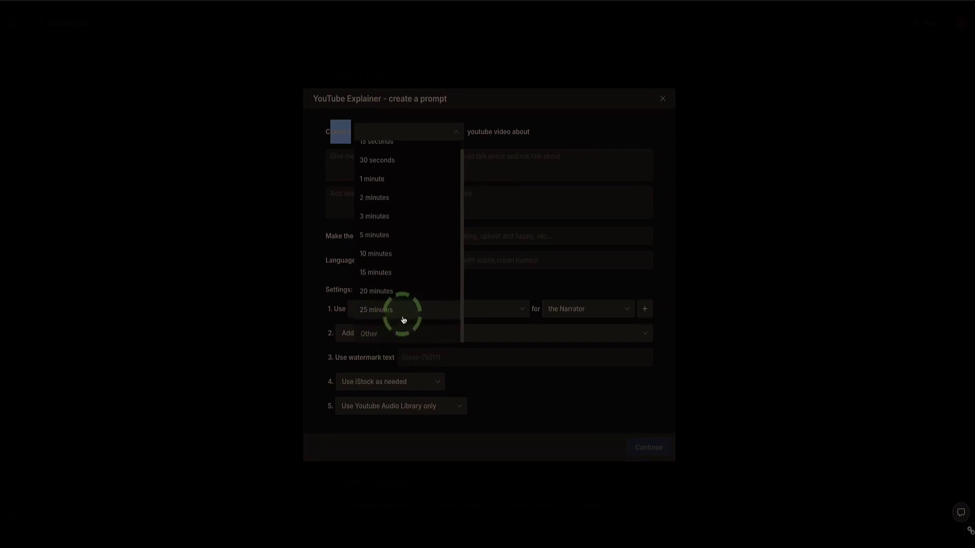
scroll(405, 307, "up", 1)
left_click(388, 262)
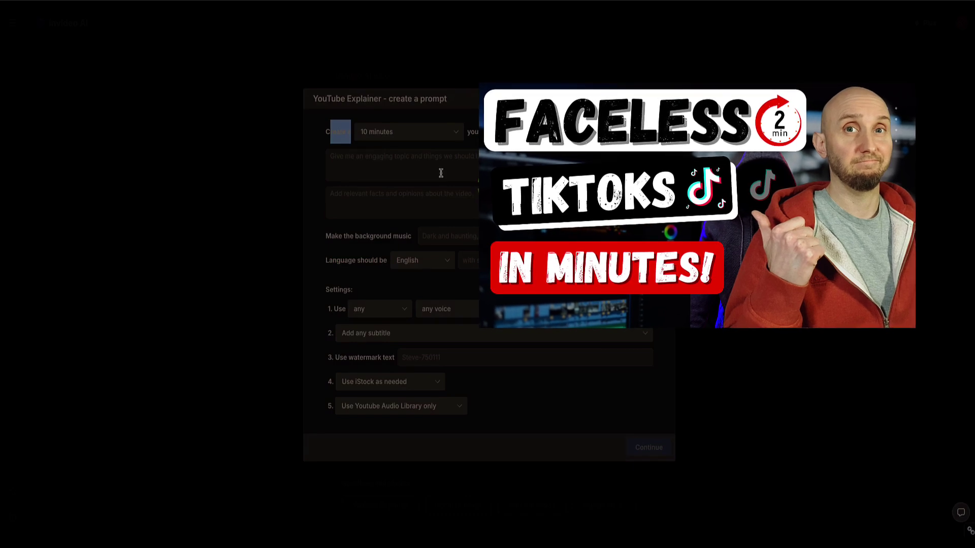
left_click(456, 134)
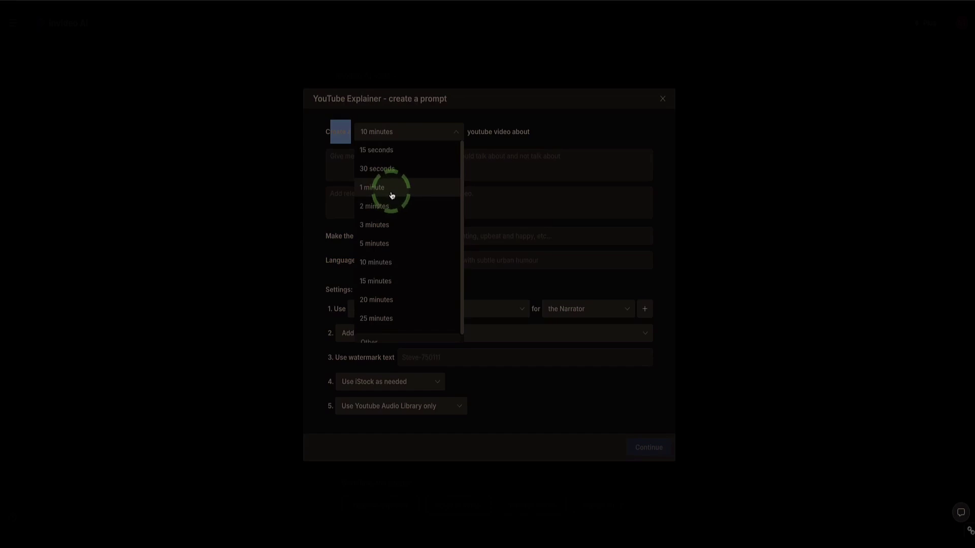
left_click(379, 246)
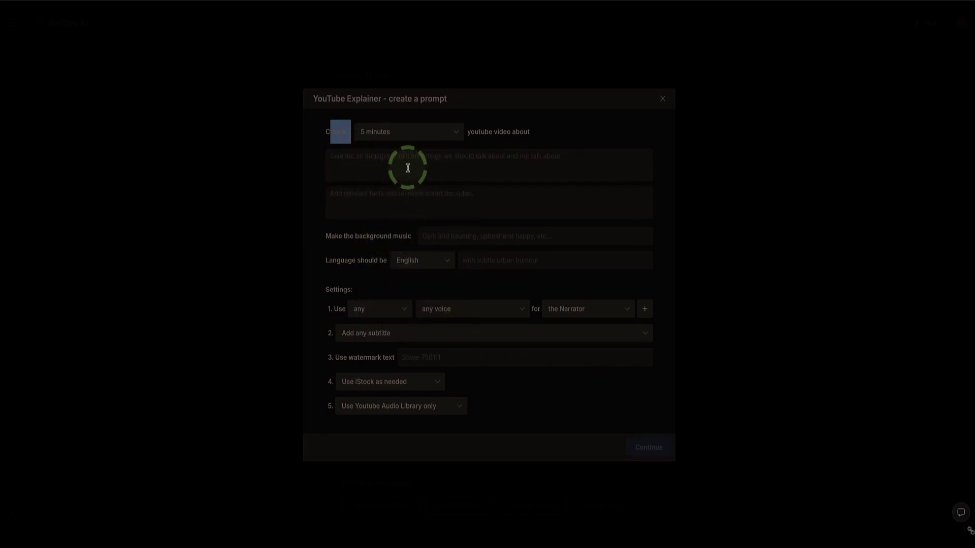
Step: Paste the 'What Would Happen If You Fell Into a Black Hole?' topic into the topic box
left_click(332, 171)
type("Make an engaging YouTube video on What Would Happen If You Fell Into a Black Hole?")
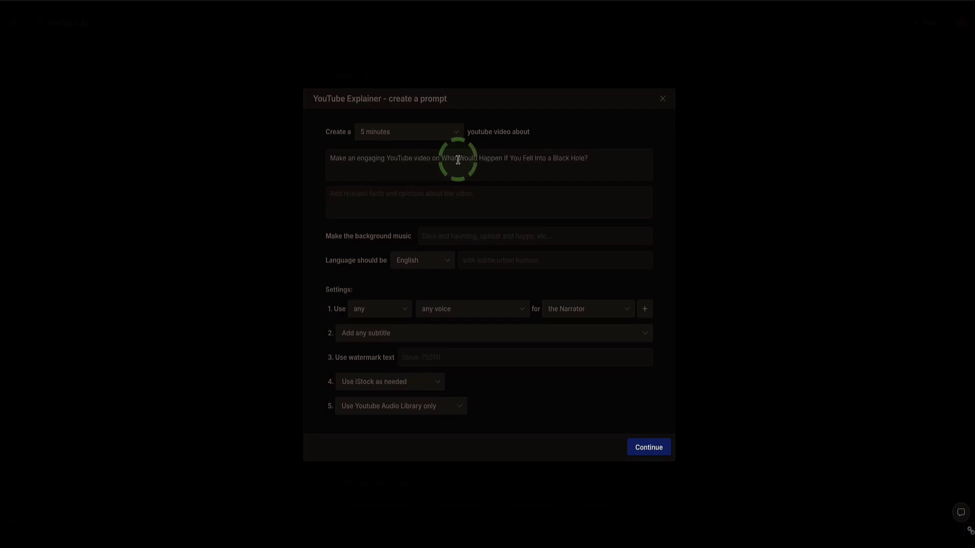
left_click_drag(458, 160, 596, 159)
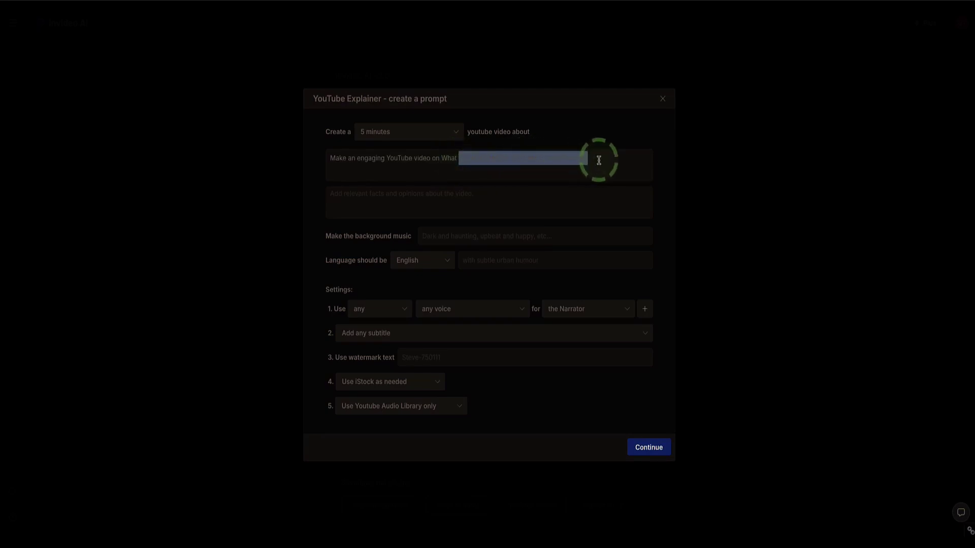
left_click(596, 159)
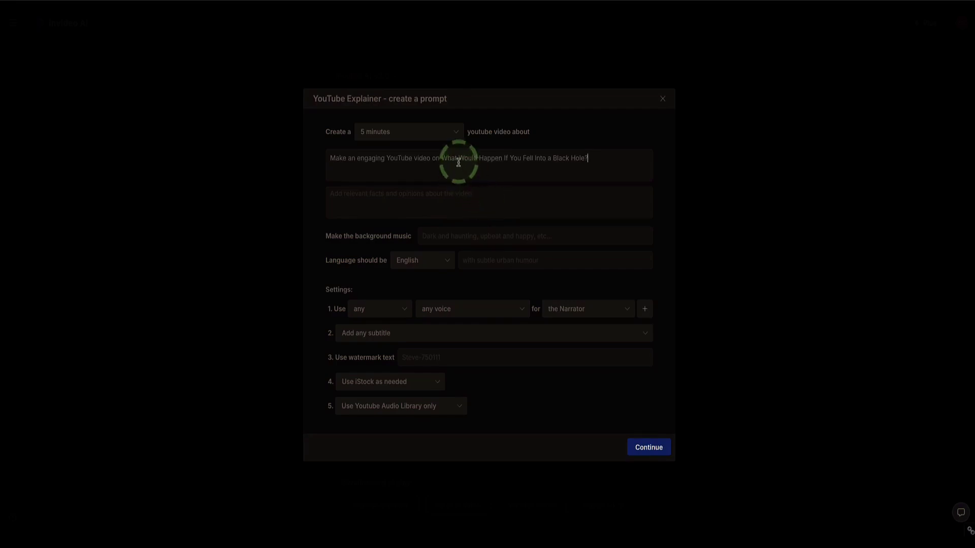
left_click_drag(458, 159, 452, 206)
left_click(451, 206)
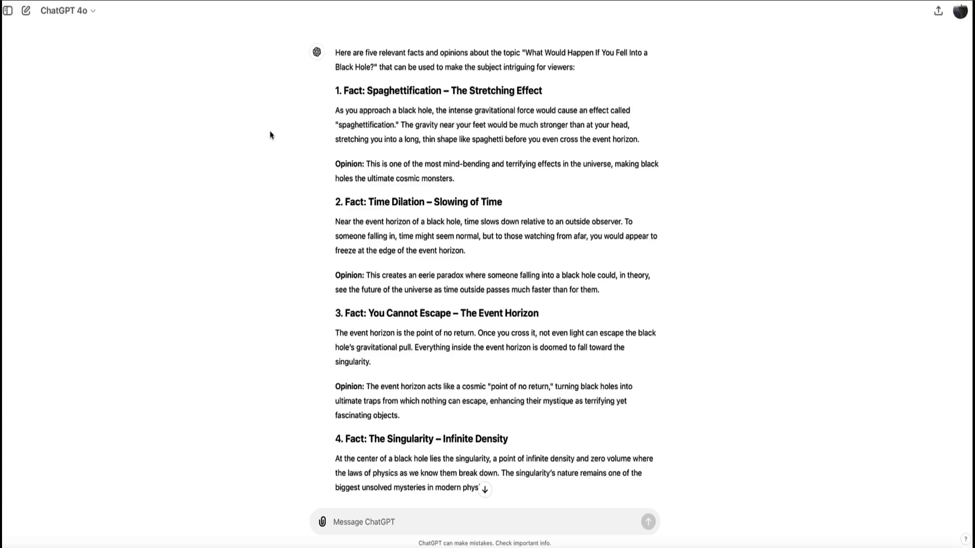
Step: Select ChatGPT's answer from Fact 1 through Fact 5's opinion to copy it
scroll(313, 127, "down", 5)
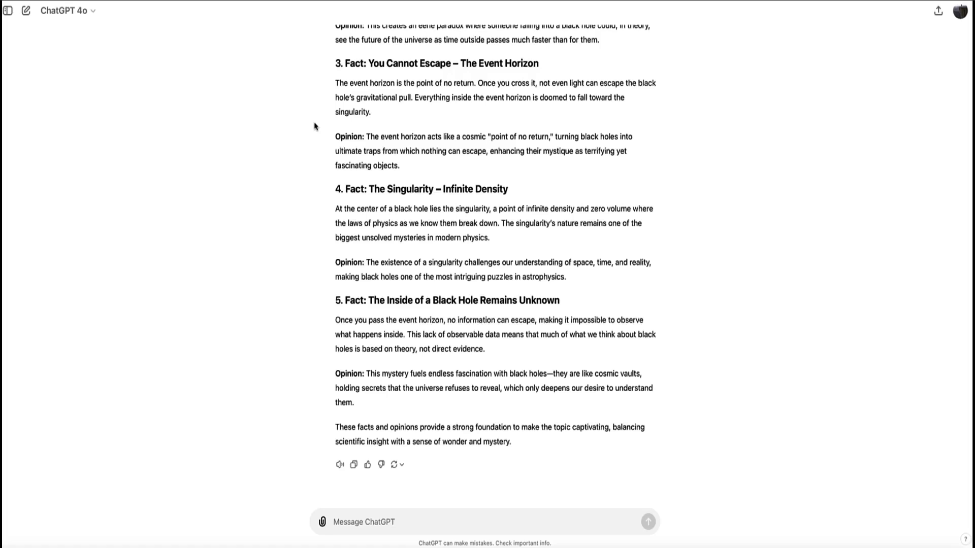
scroll(314, 127, "up", 5)
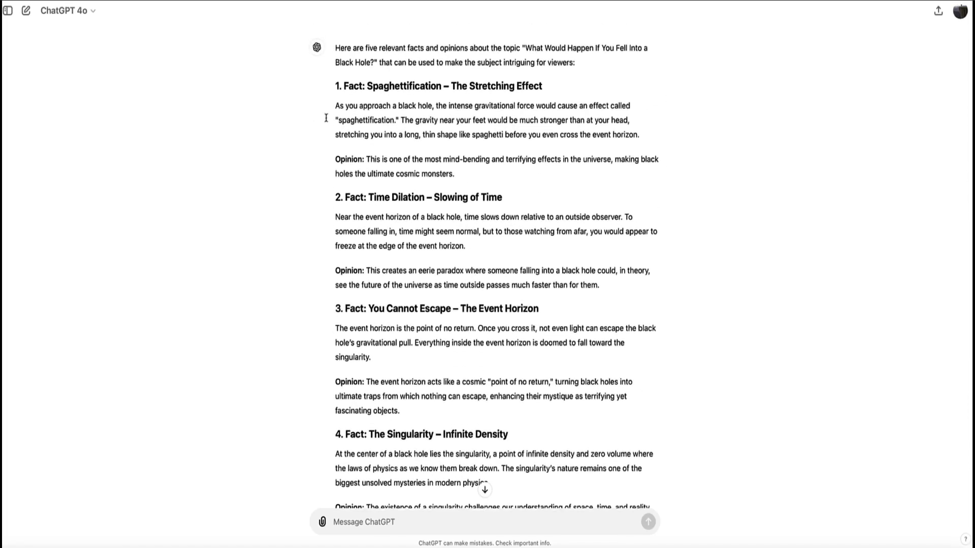
left_click_drag(336, 87, 413, 386)
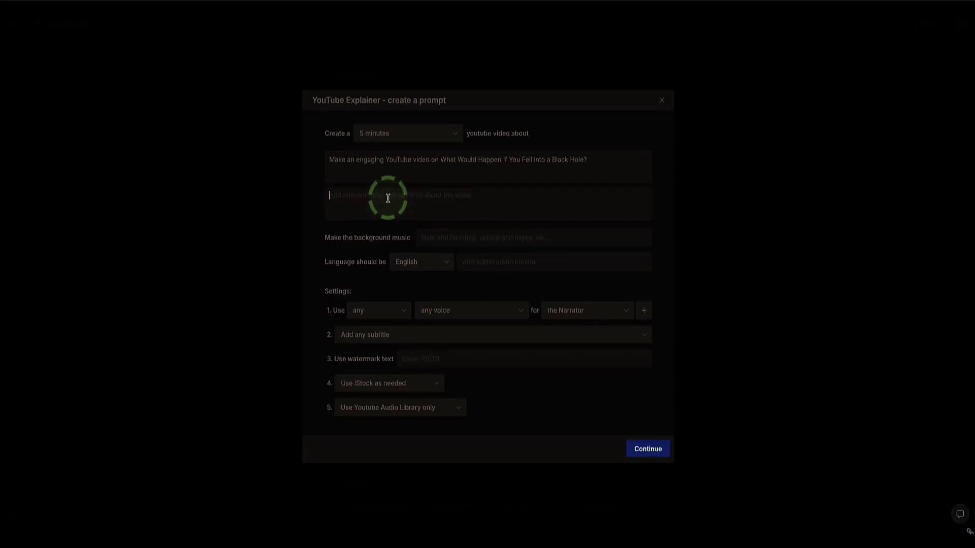
Step: Paste the black hole facts into the facts box and set background music to 'dark and haunting'
key("ctrl+v")
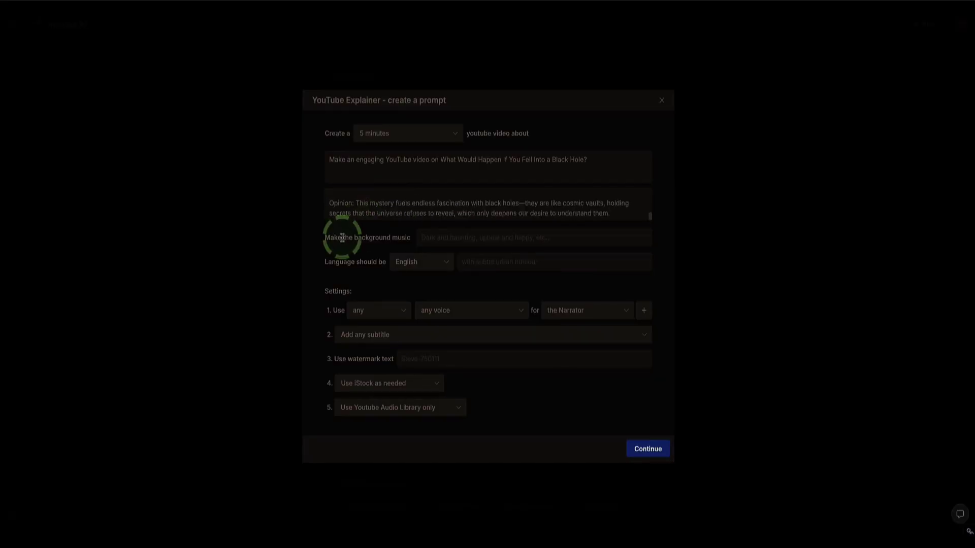
left_click_drag(325, 237, 447, 229)
left_click(448, 231)
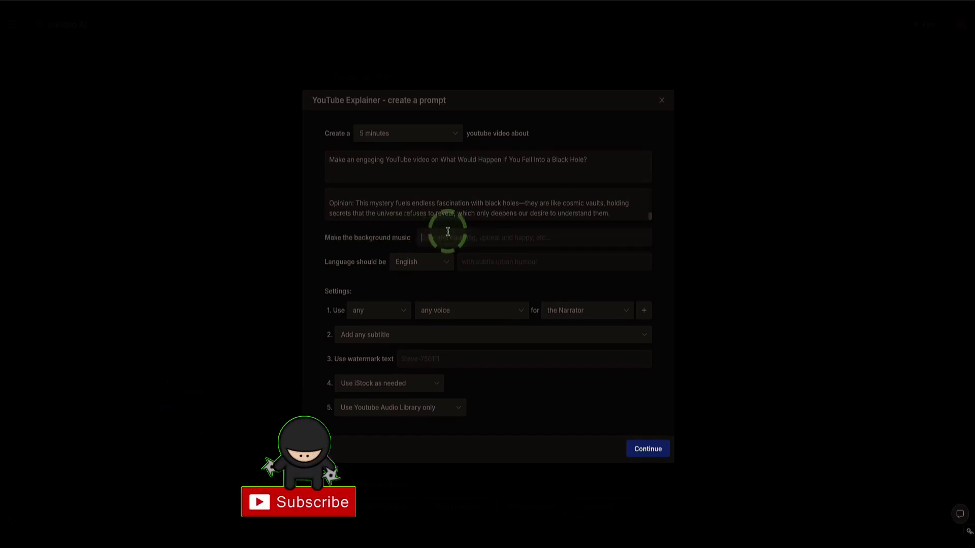
type("dark and haunting")
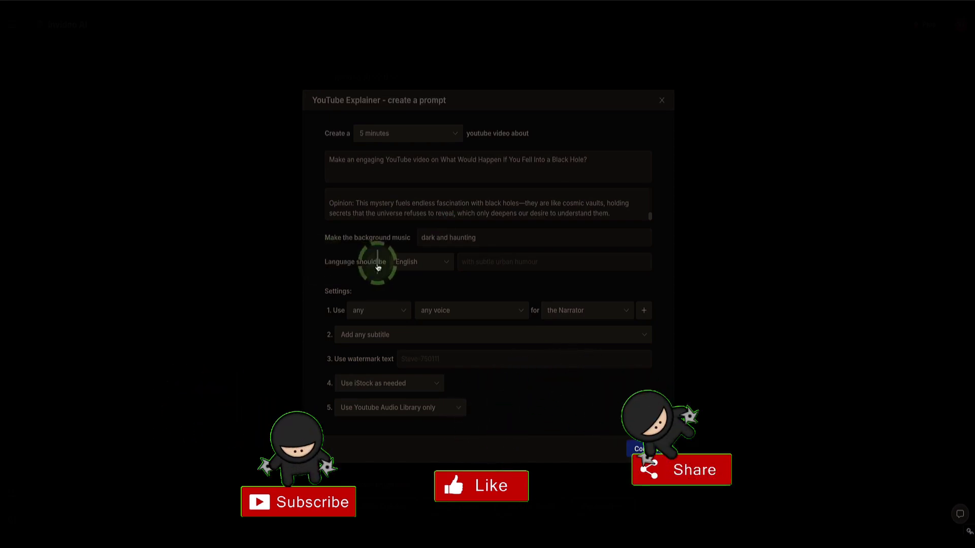
Step: Keep English as the narration language
left_click(440, 261)
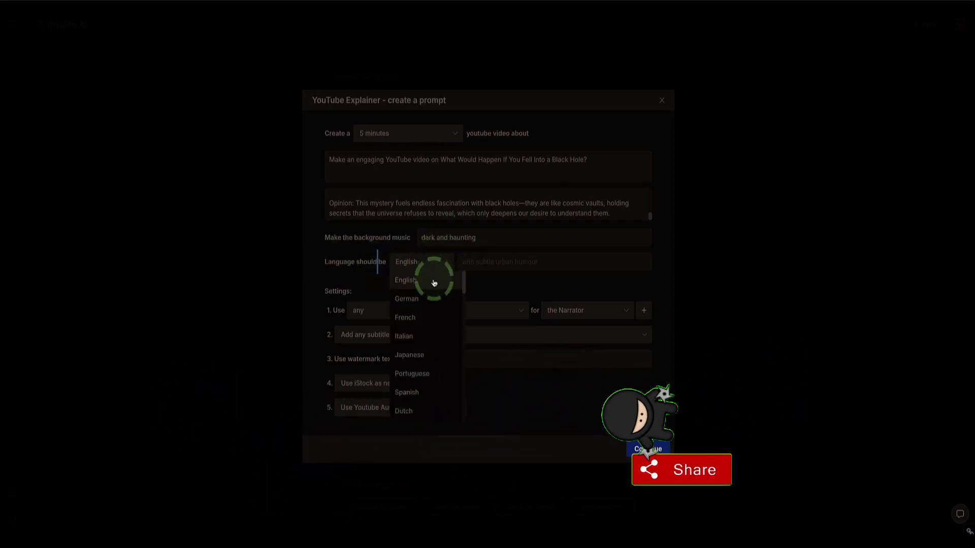
scroll(432, 287, "down", 10)
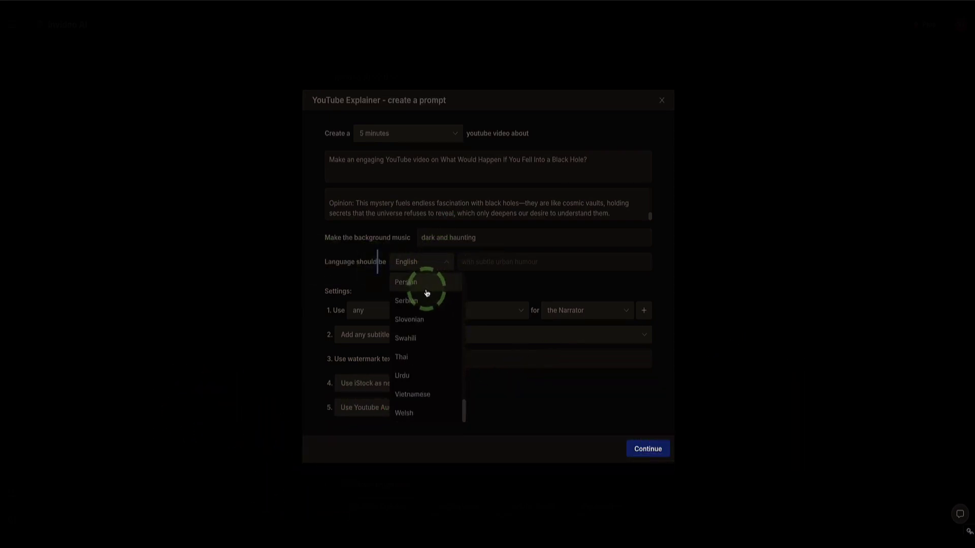
scroll(422, 290, "up", 10)
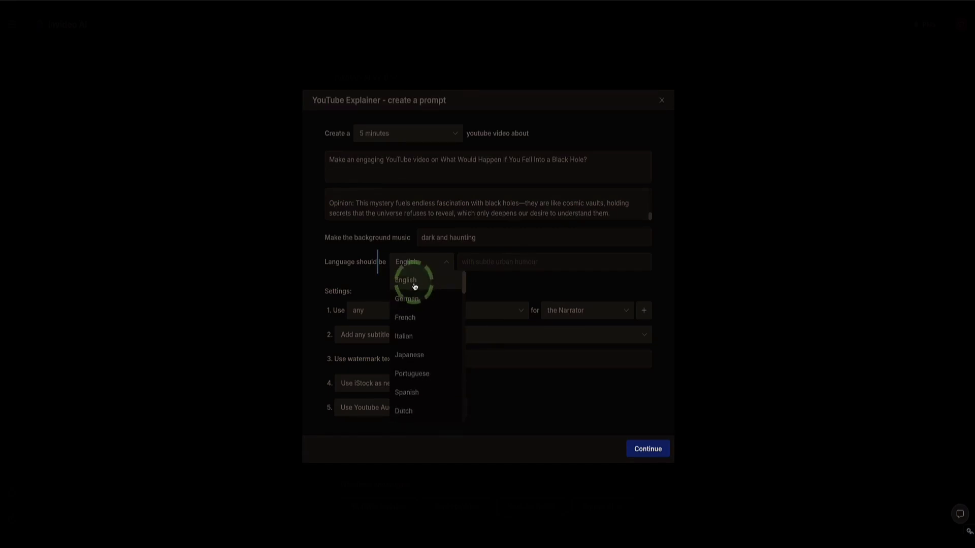
left_click(414, 287)
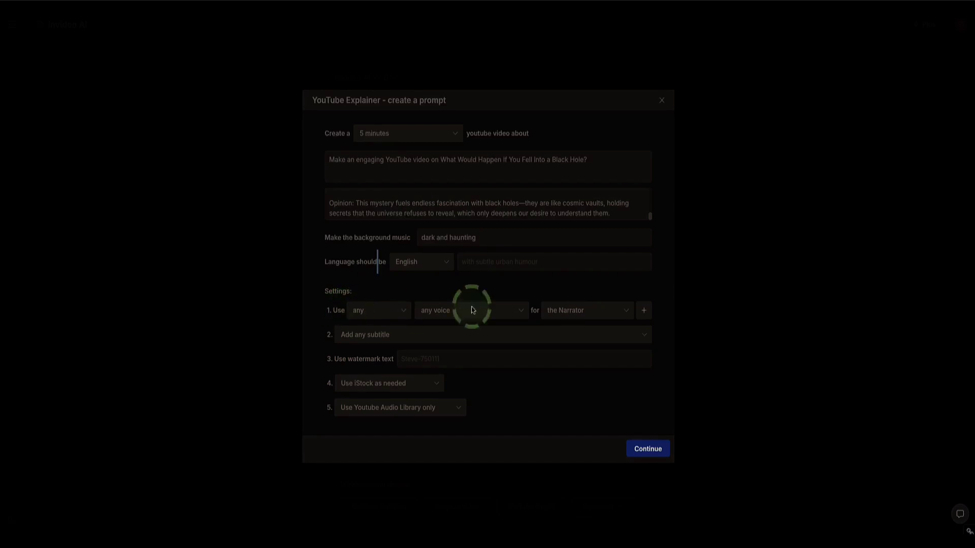
Step: Choose 'a female' narrator and the 'old husky British voice' style in the Narrator dropdowns
left_click(399, 320)
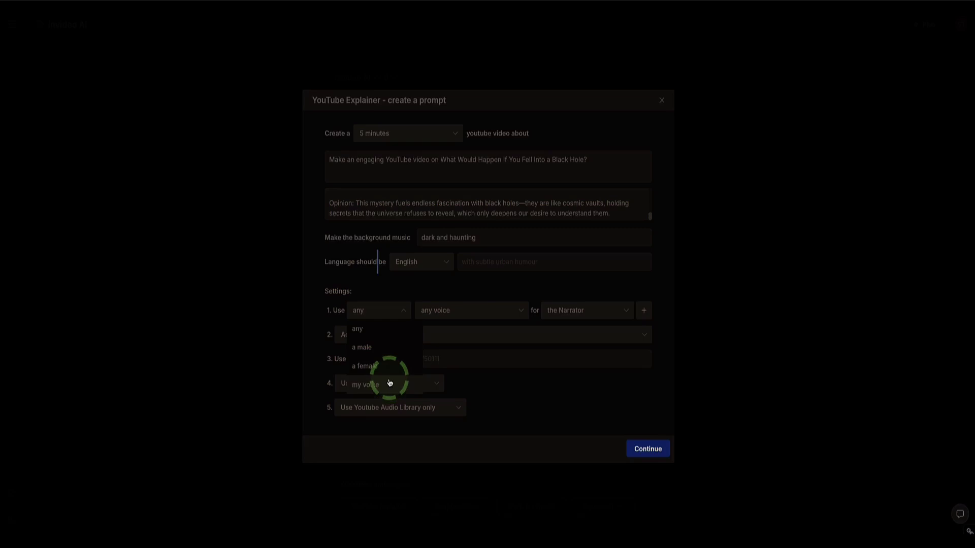
left_click(379, 365)
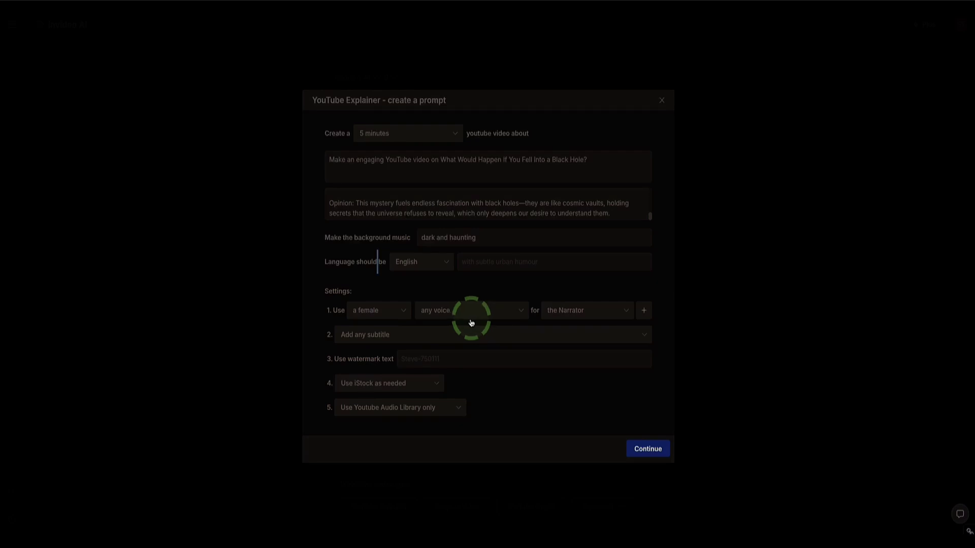
left_click(495, 311)
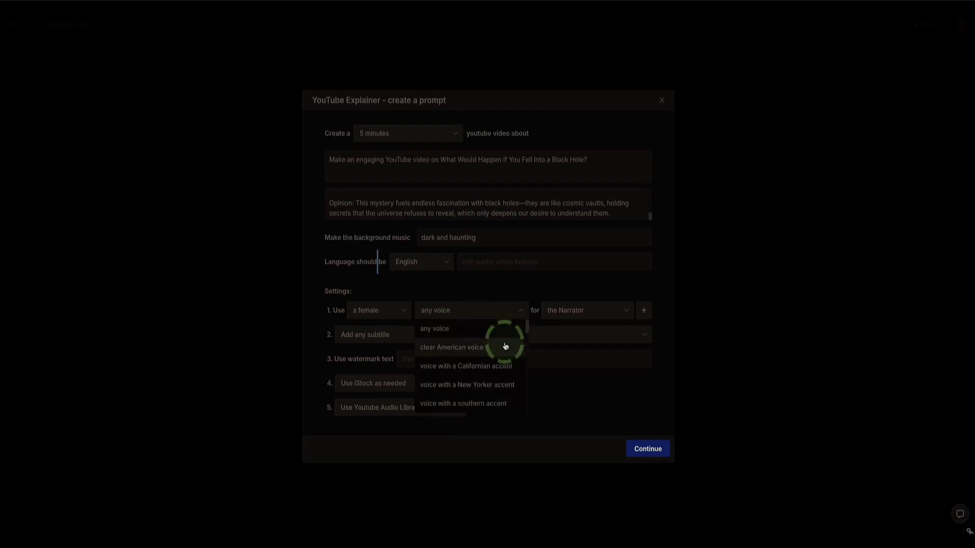
scroll(505, 347, "down", 3)
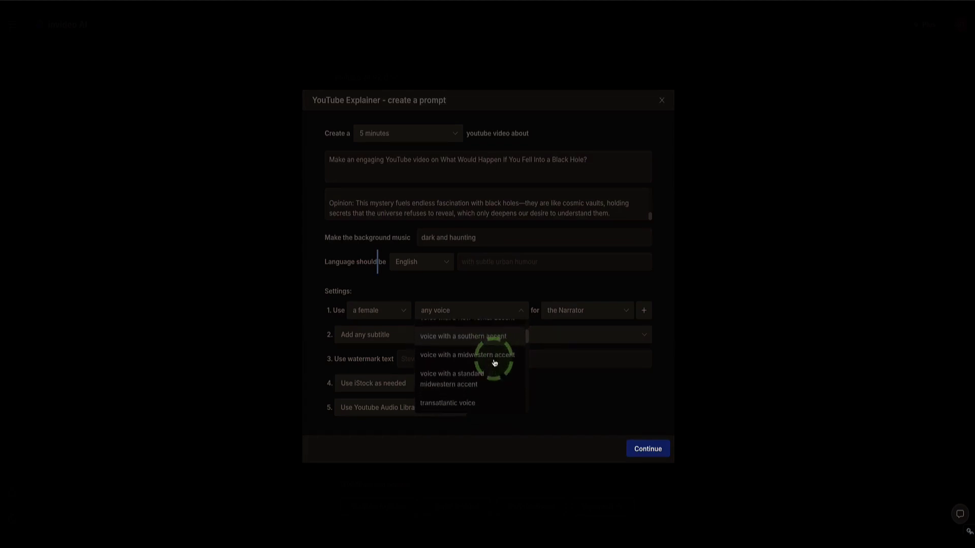
scroll(494, 363, "down", 5)
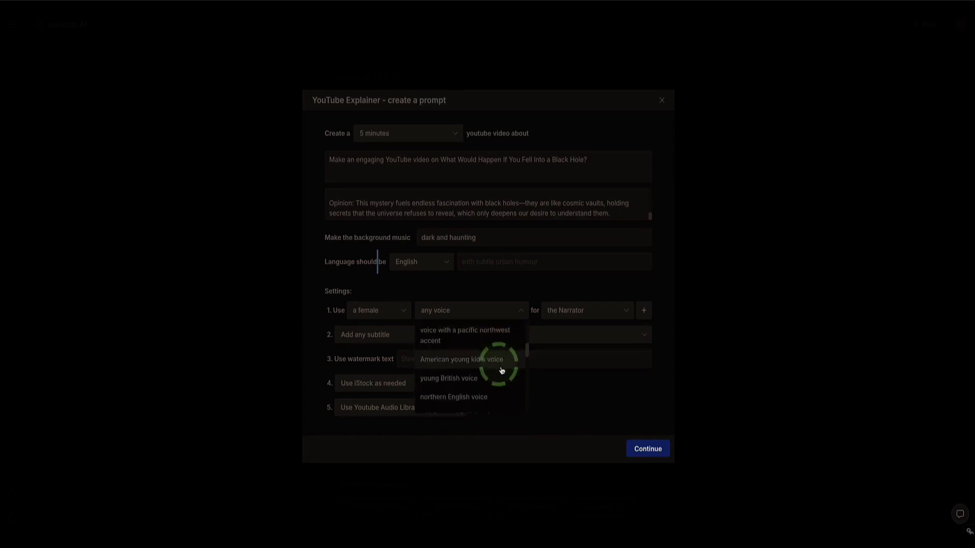
scroll(502, 370, "down", 3)
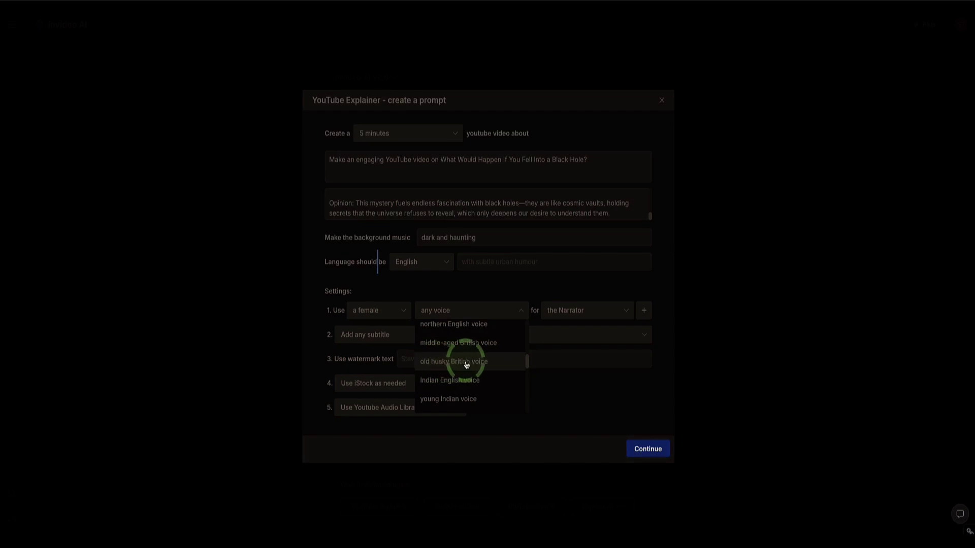
left_click(466, 361)
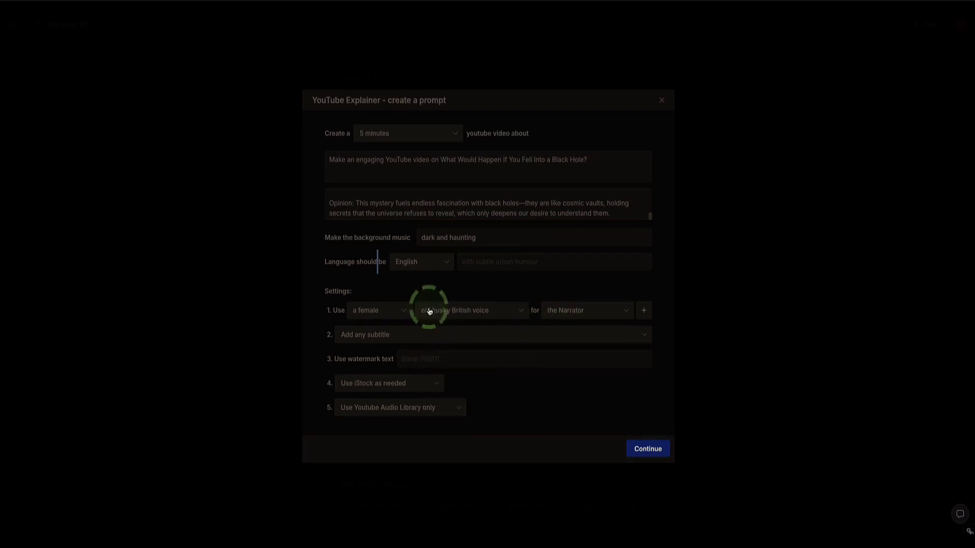
left_click(362, 345)
Step: Choose 'Add bold subtitles with popping effect' as the subtitle style
left_click(363, 338)
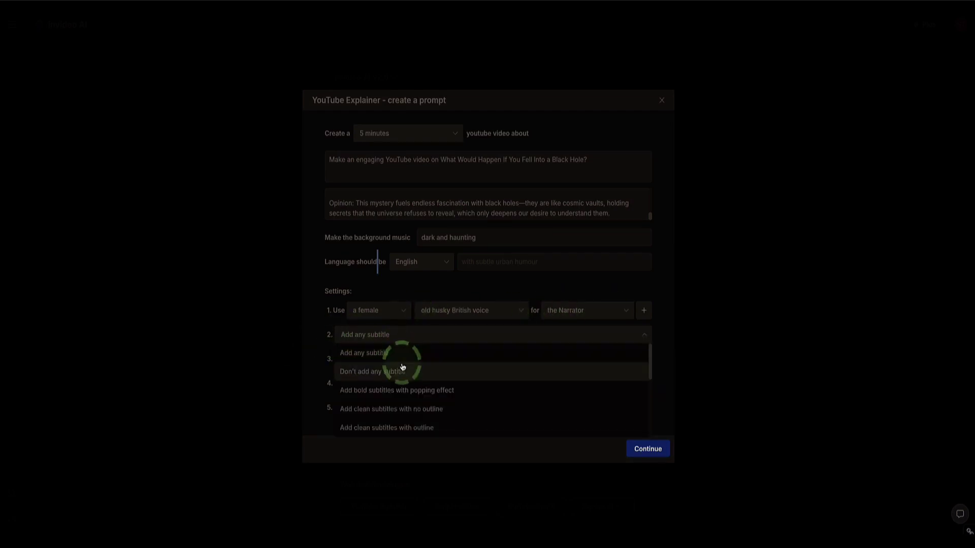
scroll(414, 386, "down", 5)
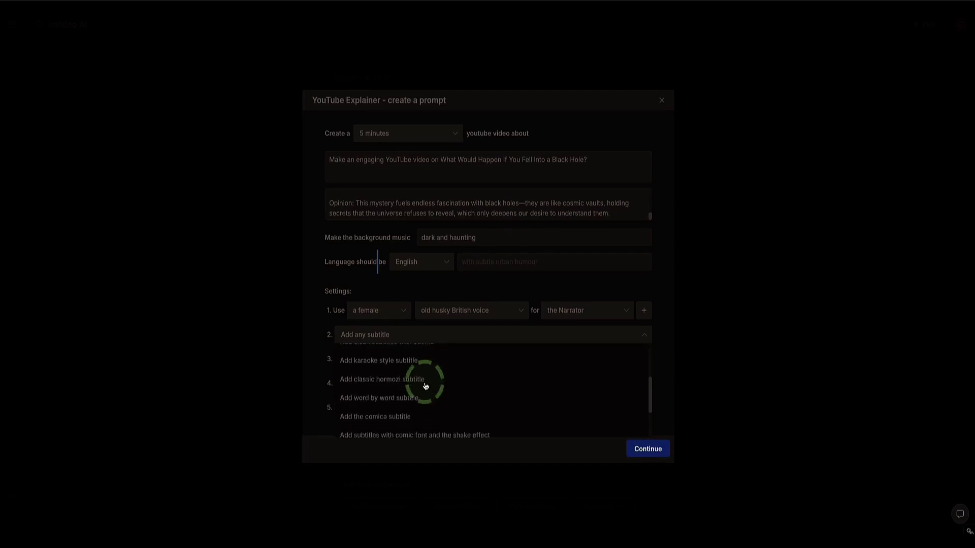
scroll(425, 386, "up", 5)
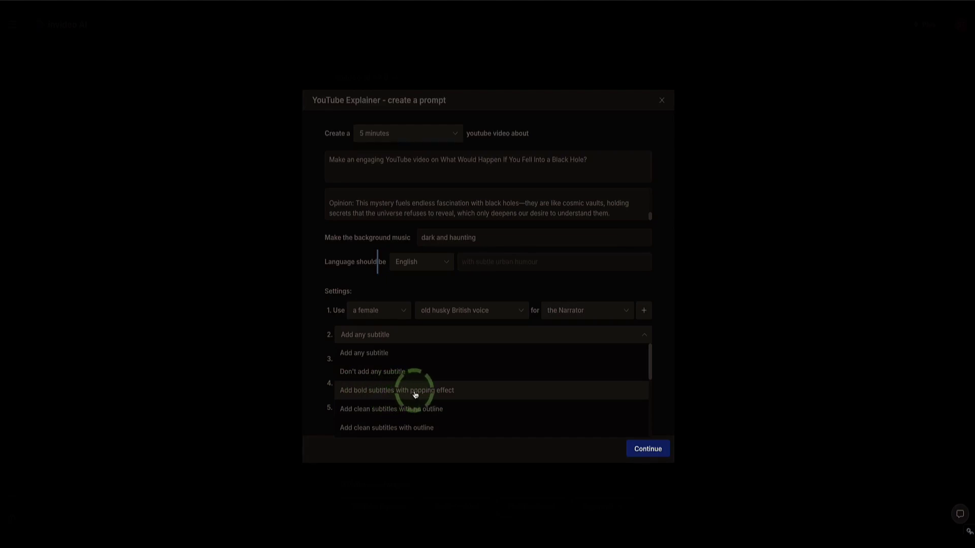
scroll(415, 395, "down", 2)
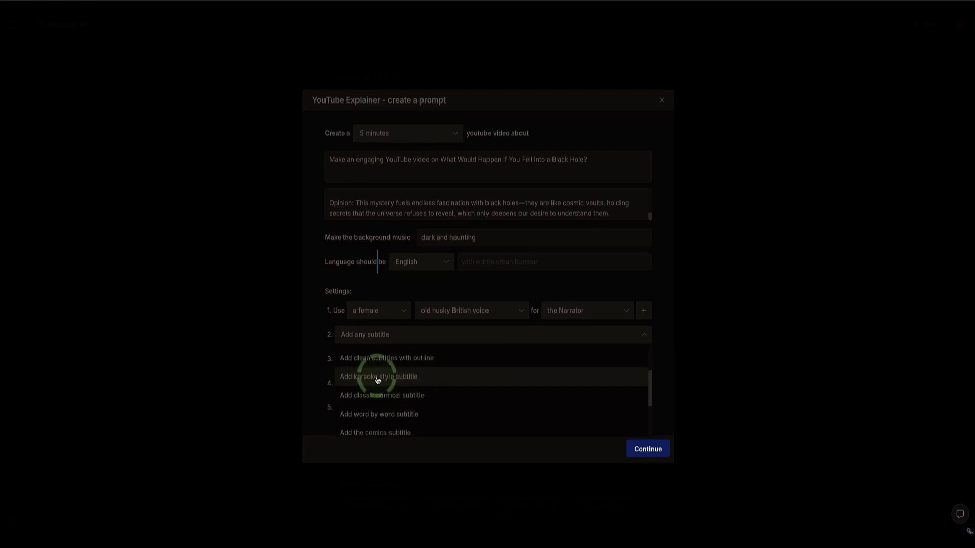
scroll(379, 380, "up", 2)
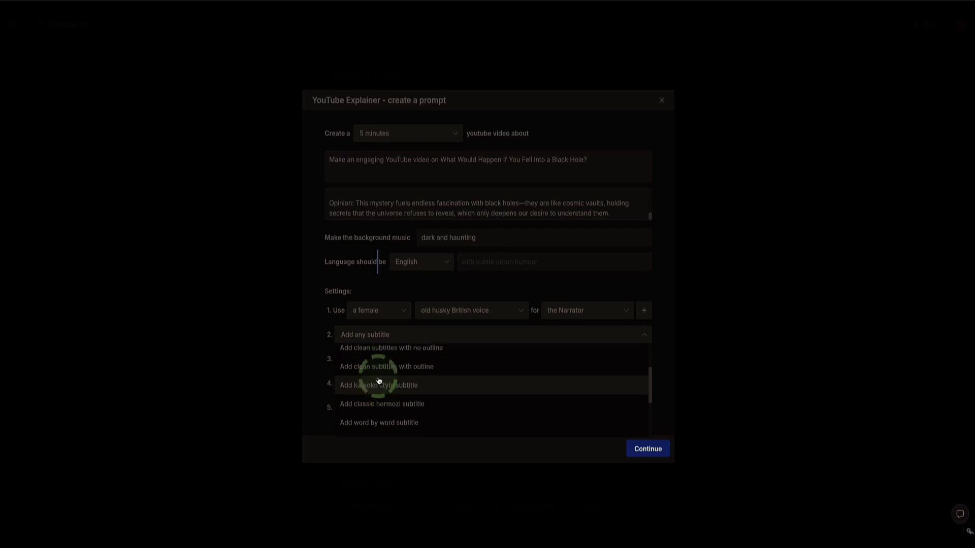
left_click(393, 395)
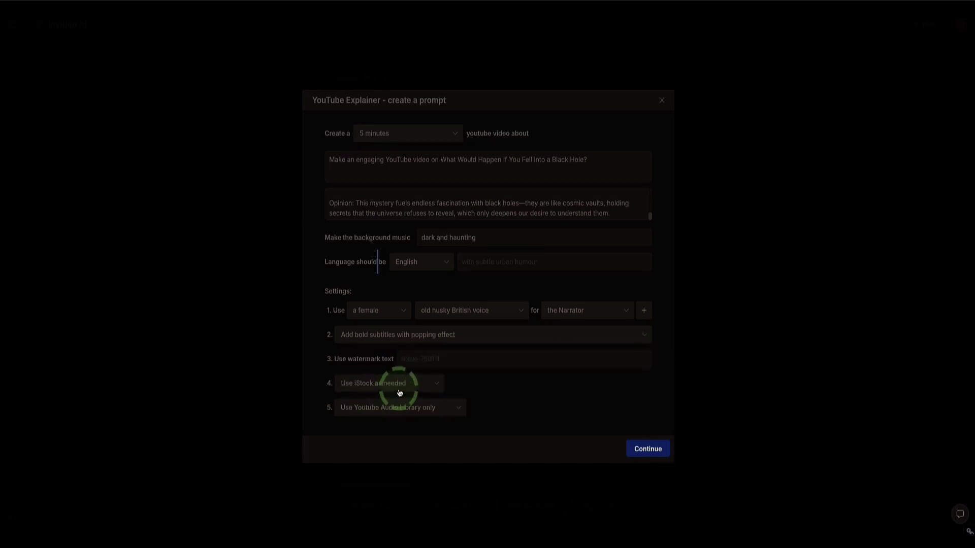
Step: Keep 'Use iStock as needed', pick 'Use the best audio available', and compile the written prompt
left_click(434, 387)
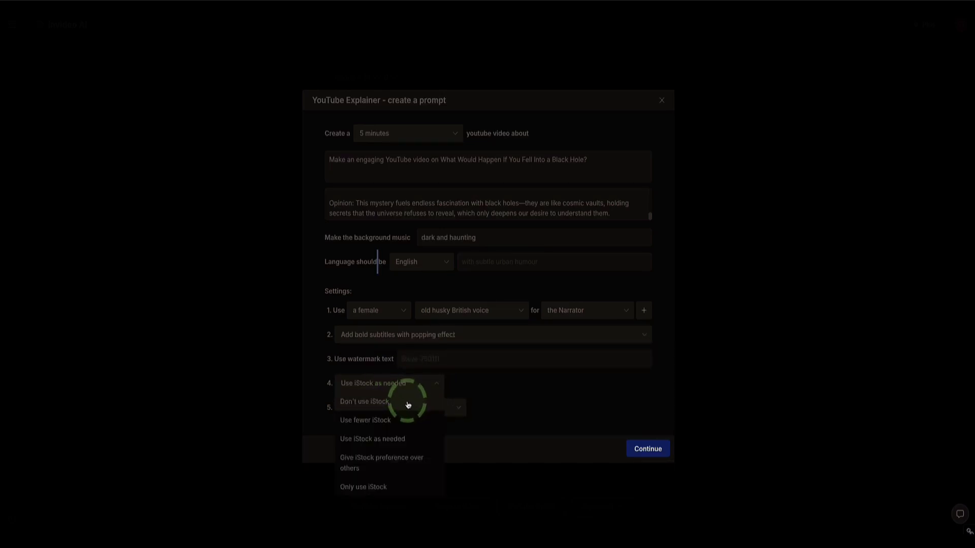
left_click(436, 387)
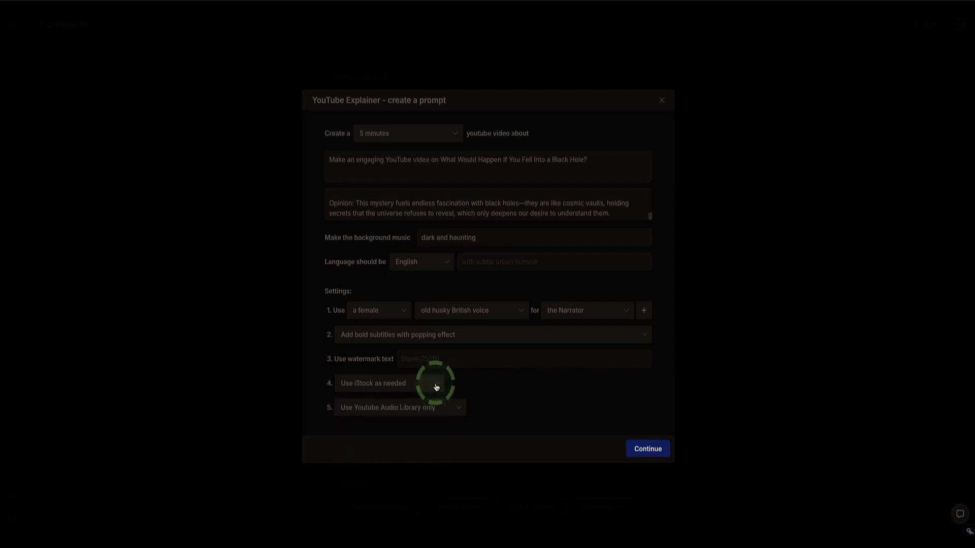
left_click(458, 408)
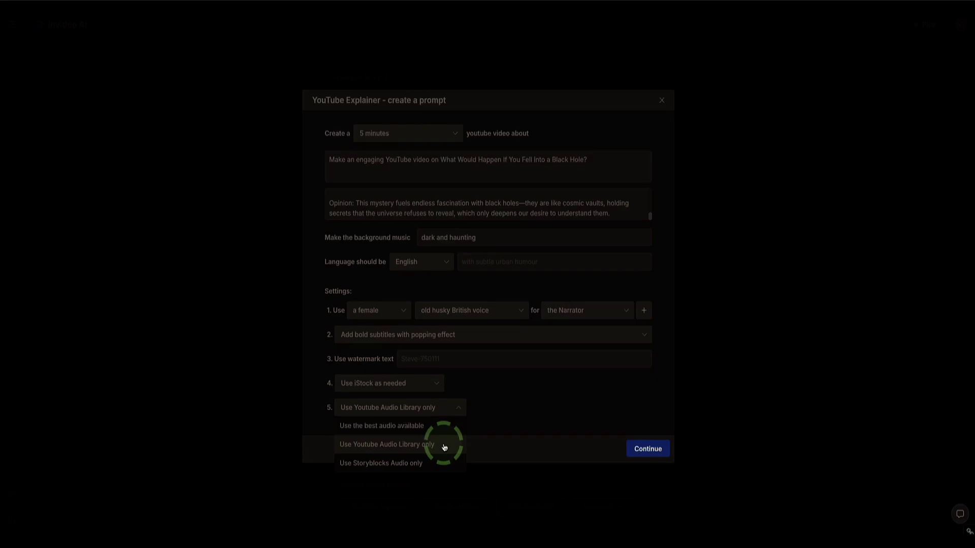
left_click(382, 427)
left_click(643, 447)
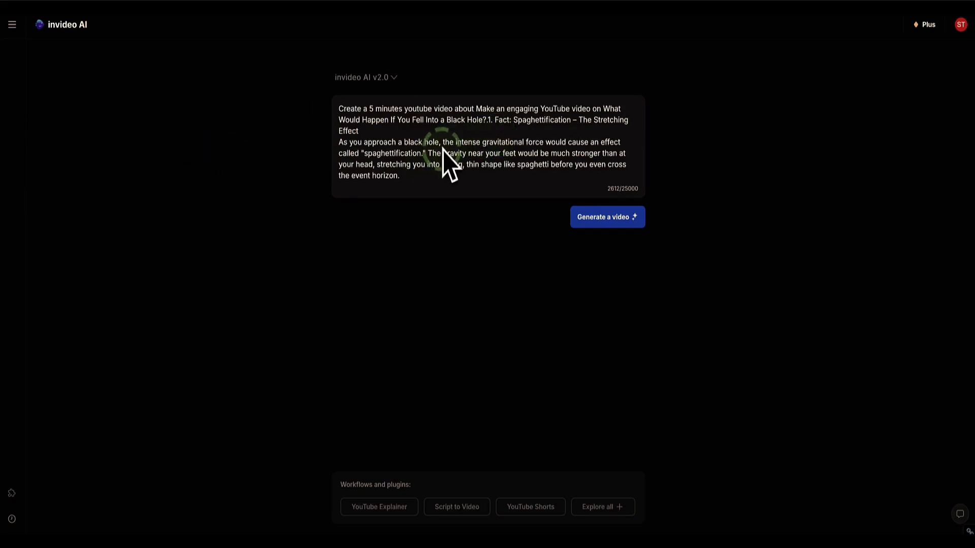
Step: Generate the video for Curious minds with a Dramatic look, keeping YouTube as the platform
scroll(444, 149, "down", 15)
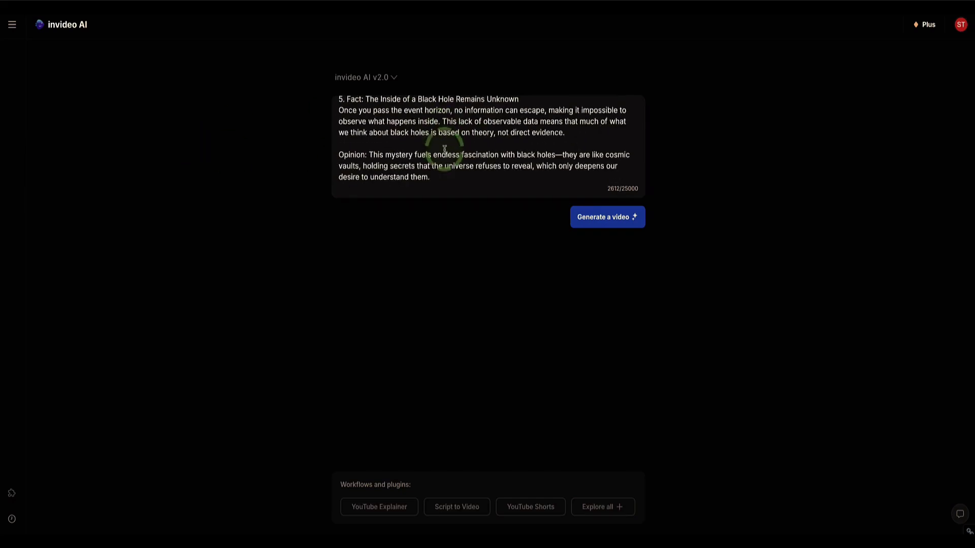
left_click(600, 215)
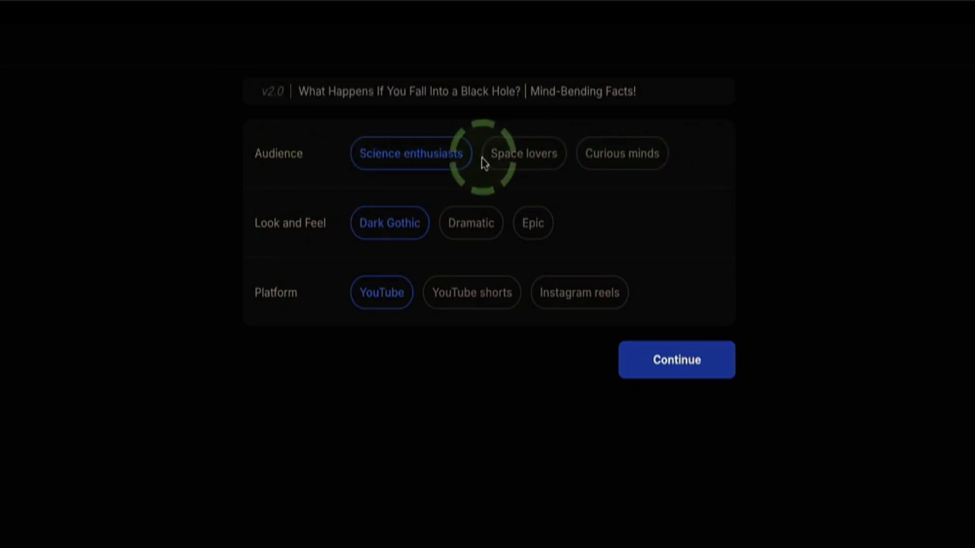
left_click(625, 157)
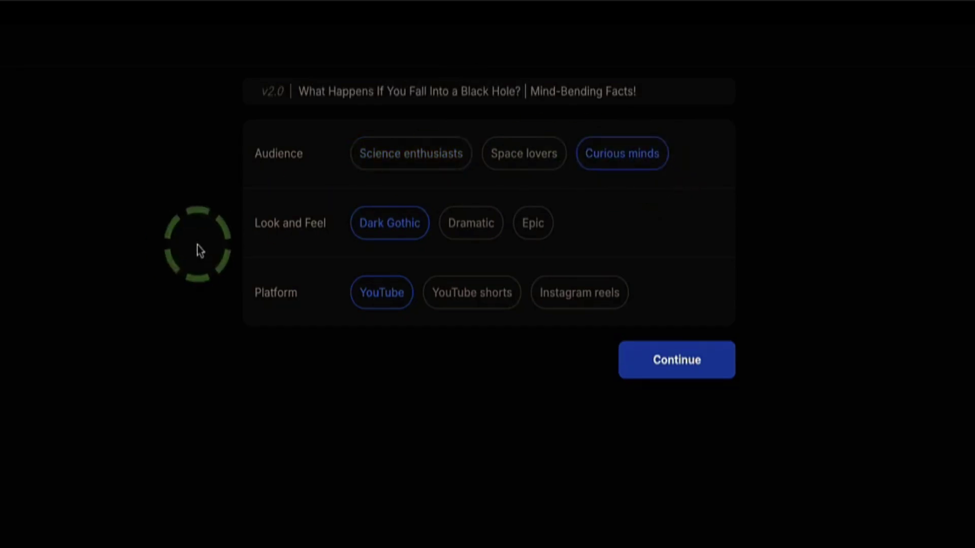
left_click(481, 224)
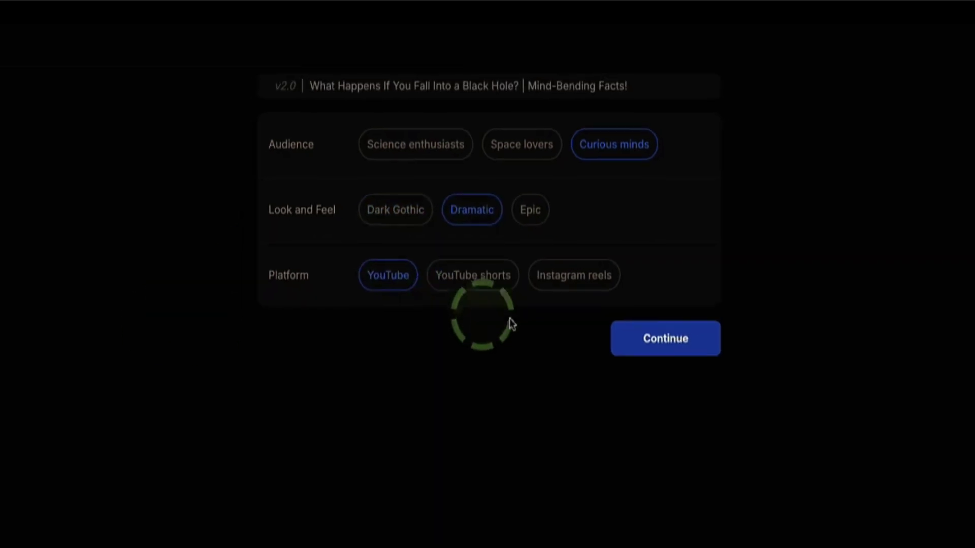
left_click(640, 360)
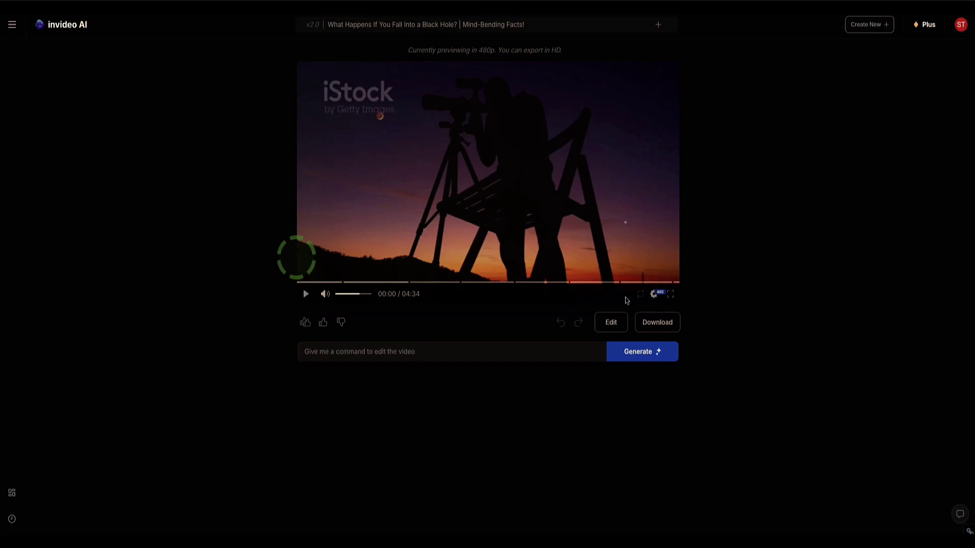
Step: Switch the 04:34 black hole video preview from 480p to 1080p quality
left_click(638, 321)
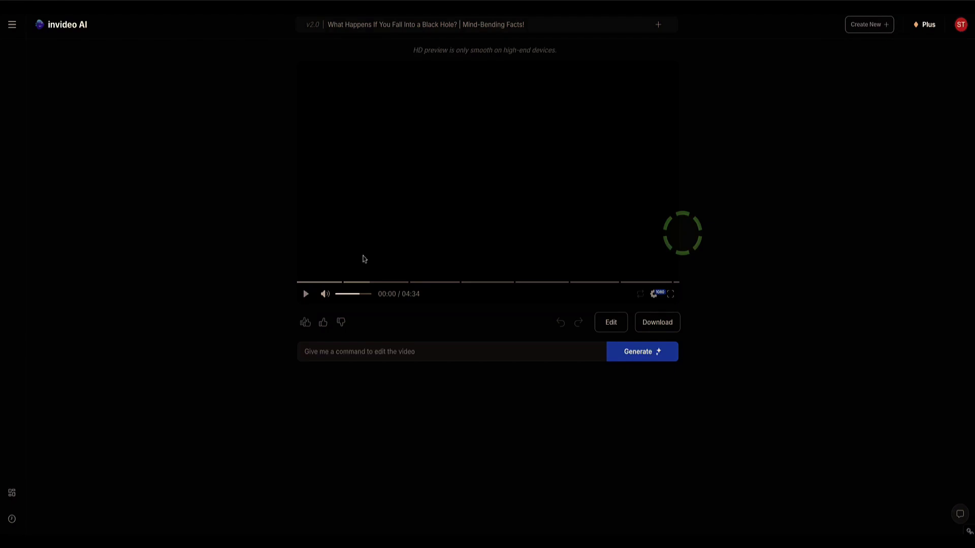
Step: Play the black hole explainer in the HD preview with the volume raised
left_click(289, 296)
key("XF86AudioRaiseVolume")
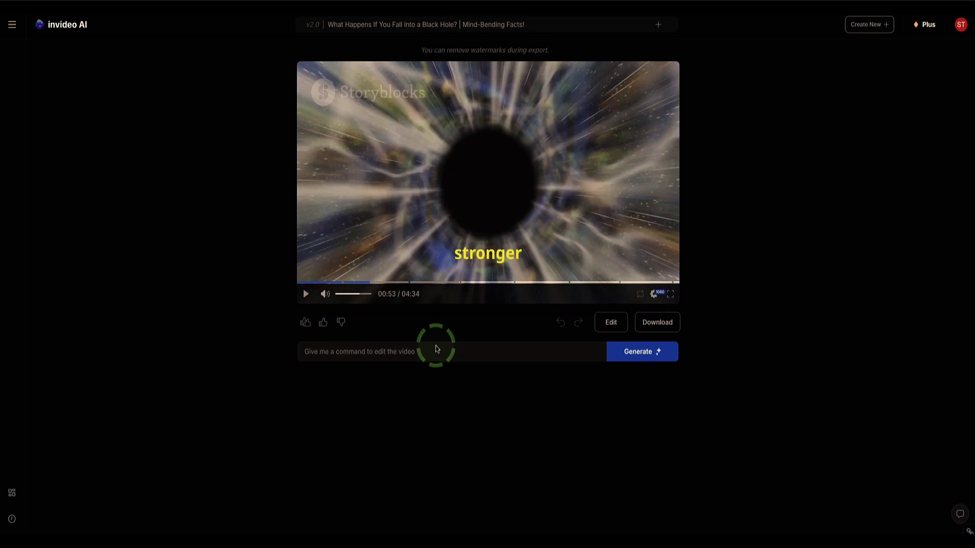
Step: Focus the edit command box and dismiss its suggestions to draft 'make the music 30% quieter'
left_click(389, 350)
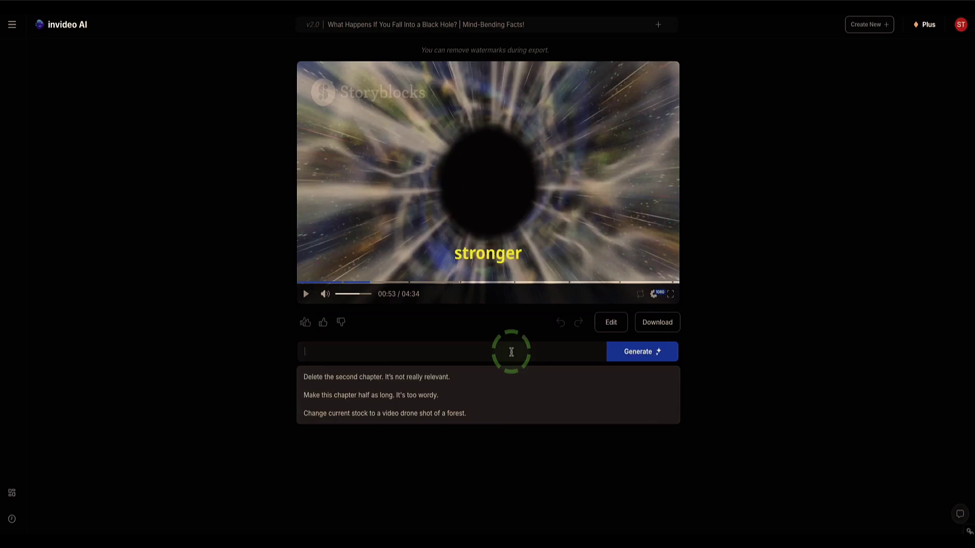
left_click(444, 322)
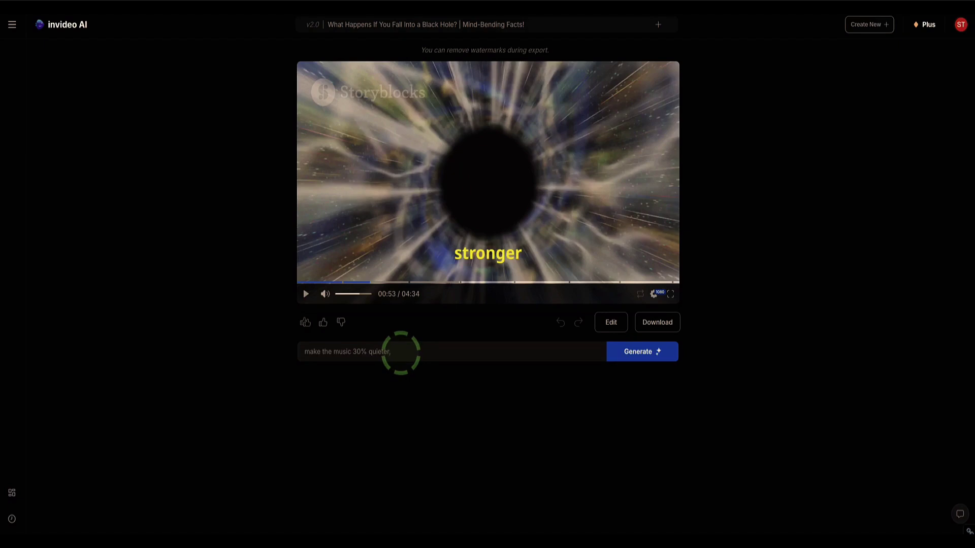
Step: Open the media editor and select the first Chapter 4 clip for replacement
left_click(612, 325)
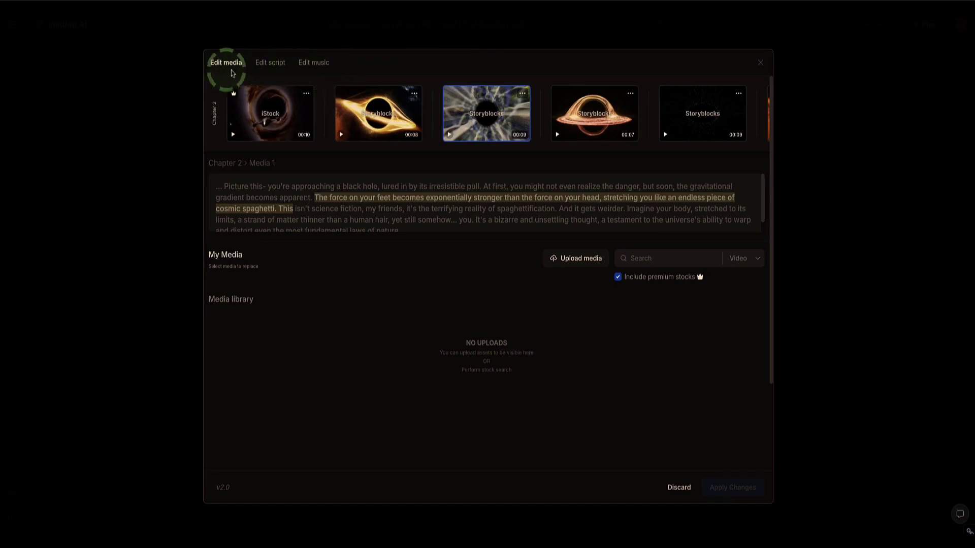
scroll(487, 106, "down", 10)
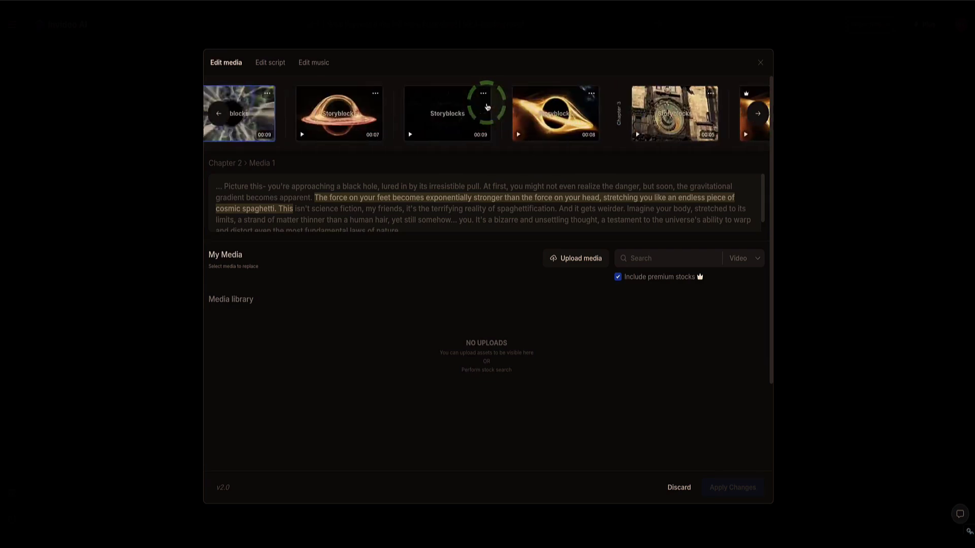
scroll(487, 106, "down", 5)
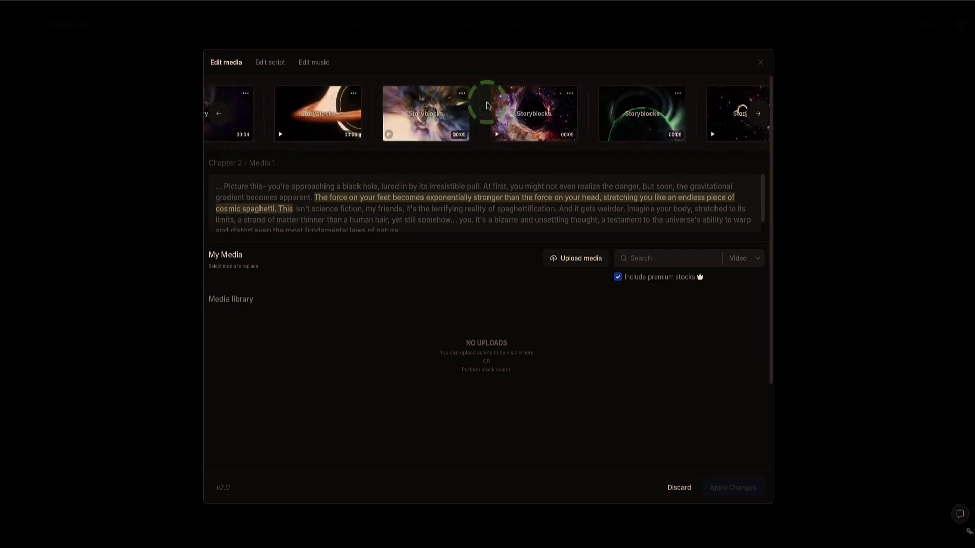
left_click(457, 105)
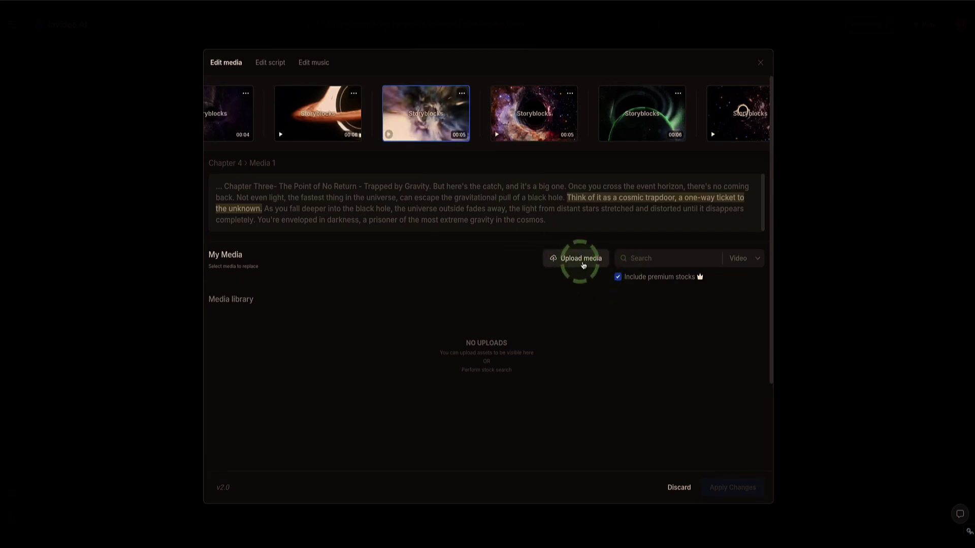
Step: Search stock footage for 'space' and browse the results
left_click(659, 261)
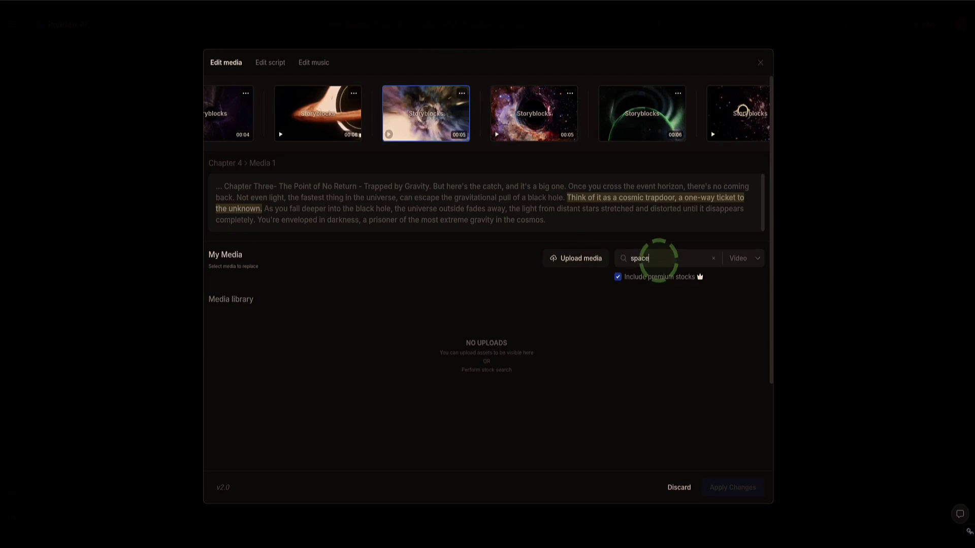
key("Return")
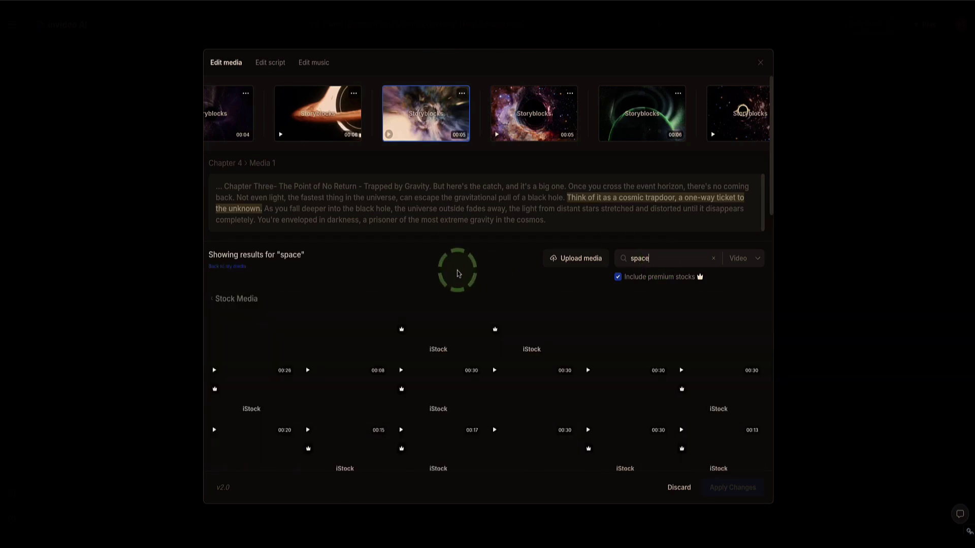
scroll(446, 304, "down", 1)
scroll(445, 305, "down", 5)
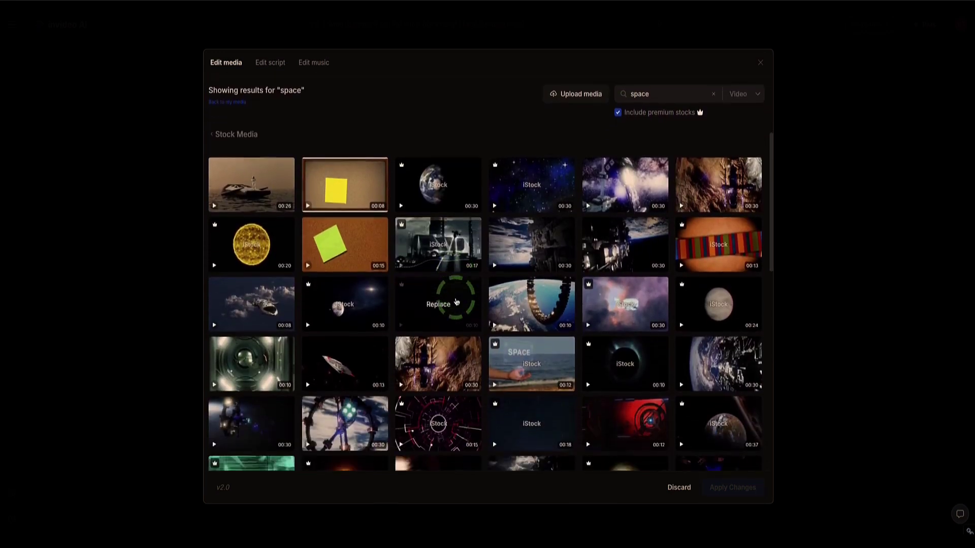
scroll(456, 301, "down", 4)
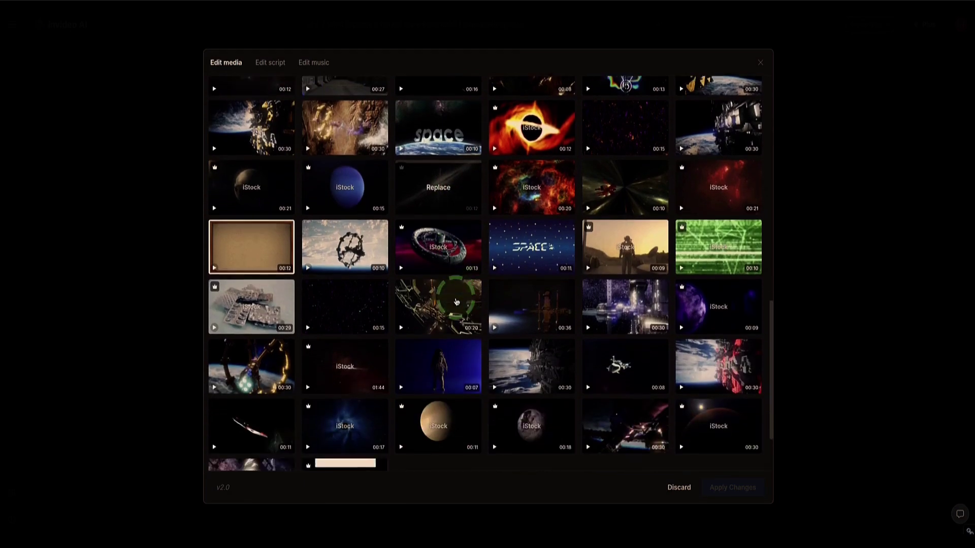
Step: Preview the chosen Chapter 4 clip, then move to the Edit script tab
left_click(401, 196)
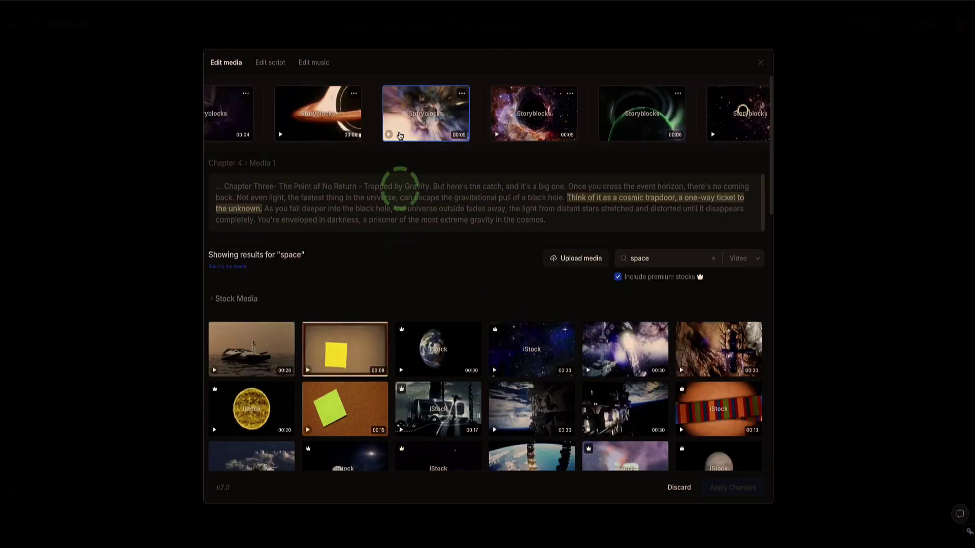
left_click(434, 121)
left_click(451, 267)
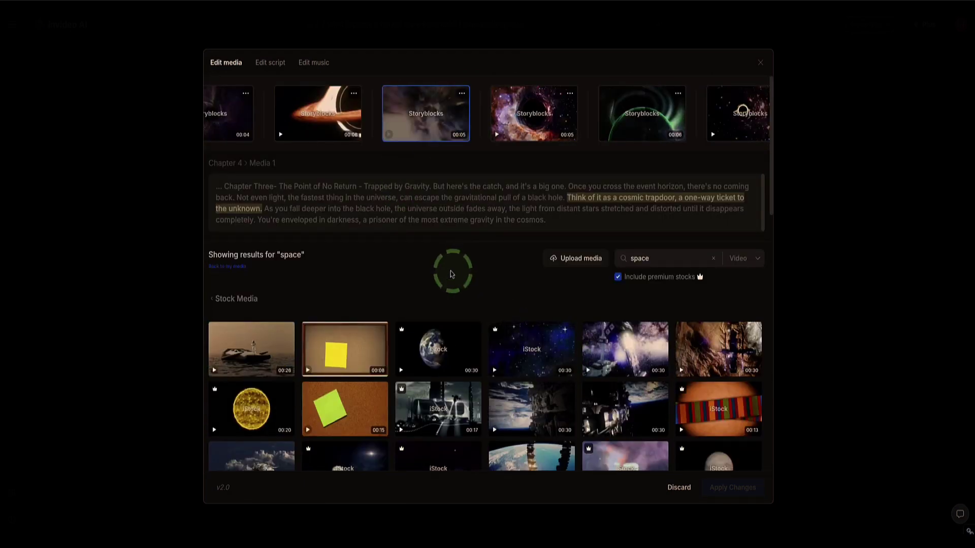
left_click(265, 64)
Step: Review the script lines, including 'These gravitational behemoths' and the cosmic horror line
left_click(406, 125)
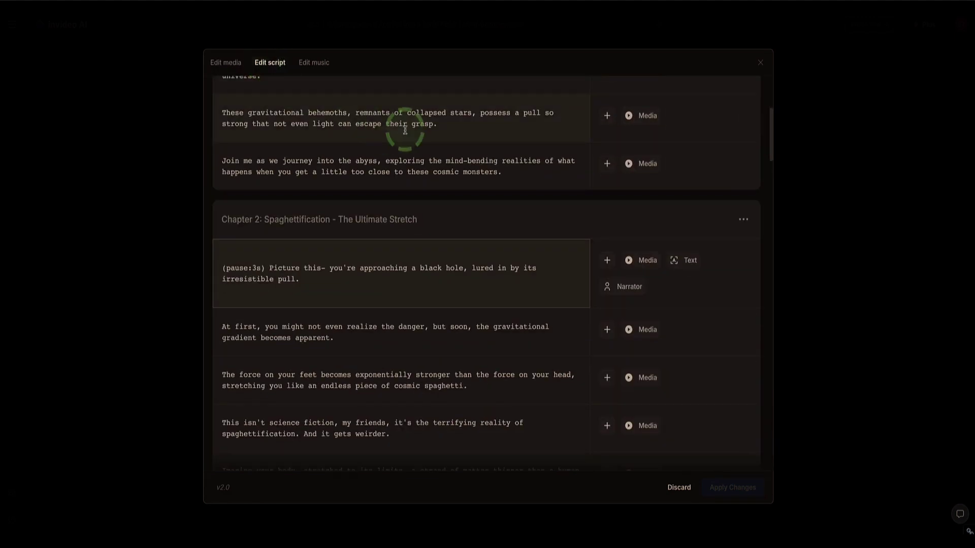
left_click(447, 133)
scroll(447, 133, "up", 3)
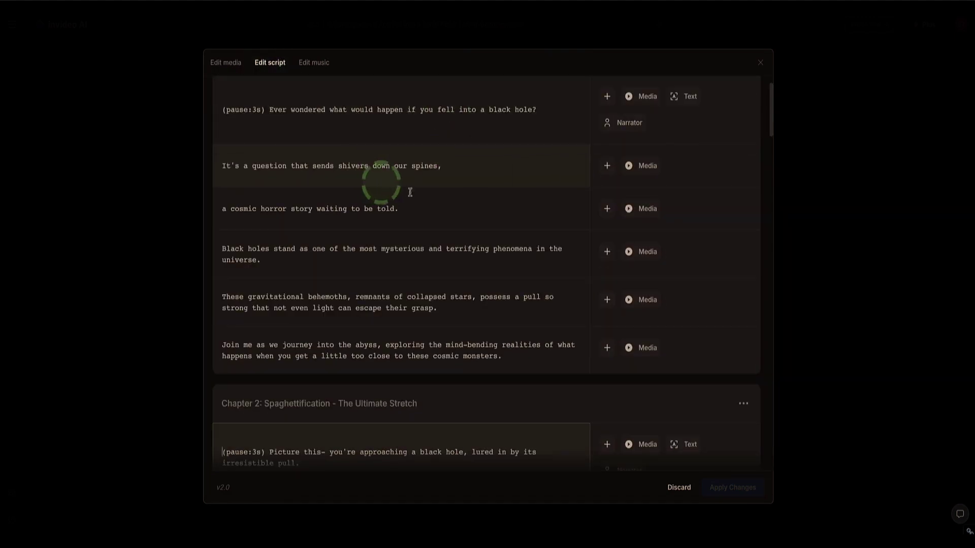
left_click(413, 211)
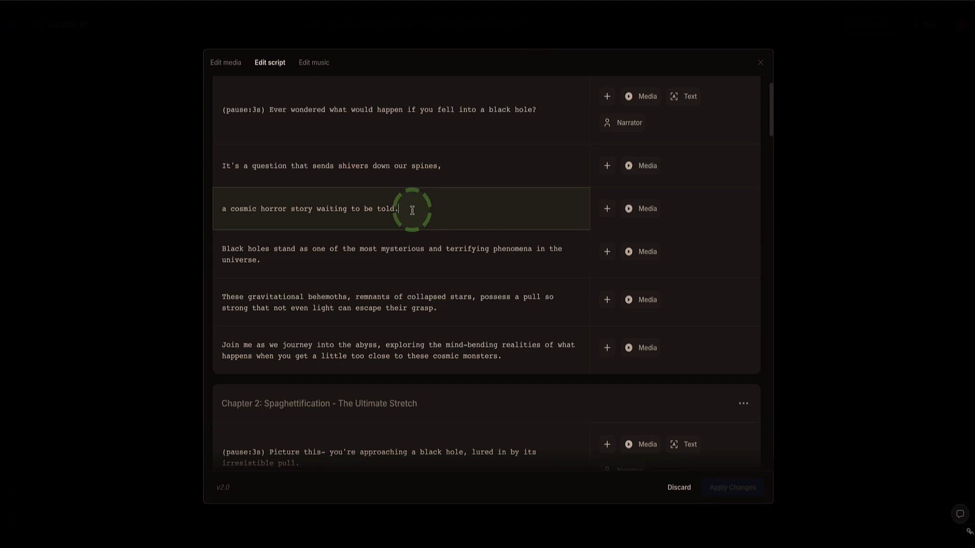
left_click_drag(412, 210, 272, 209)
left_click(433, 203)
Step: Browse the chapter music library, then close the editor
left_click(317, 65)
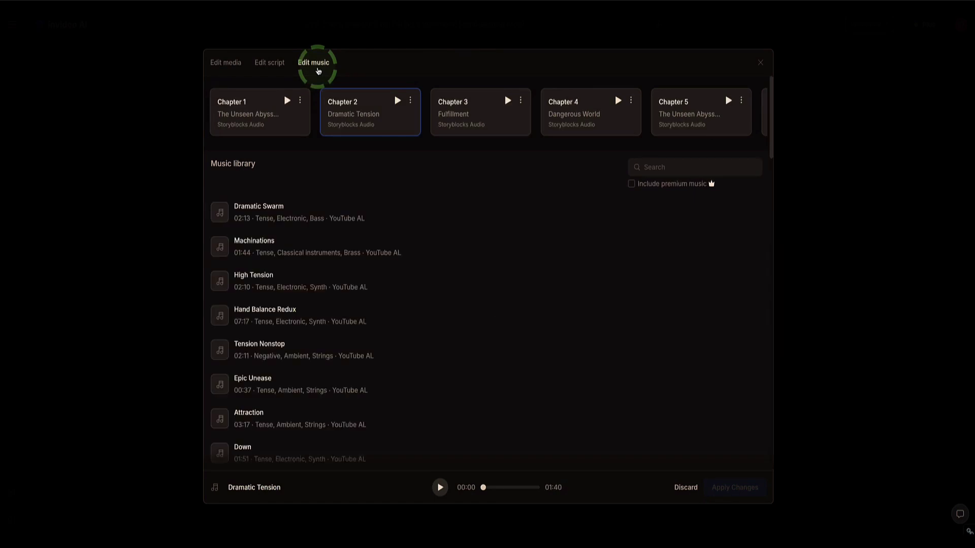
scroll(347, 294, "down", 4)
scroll(346, 299, "down", 15)
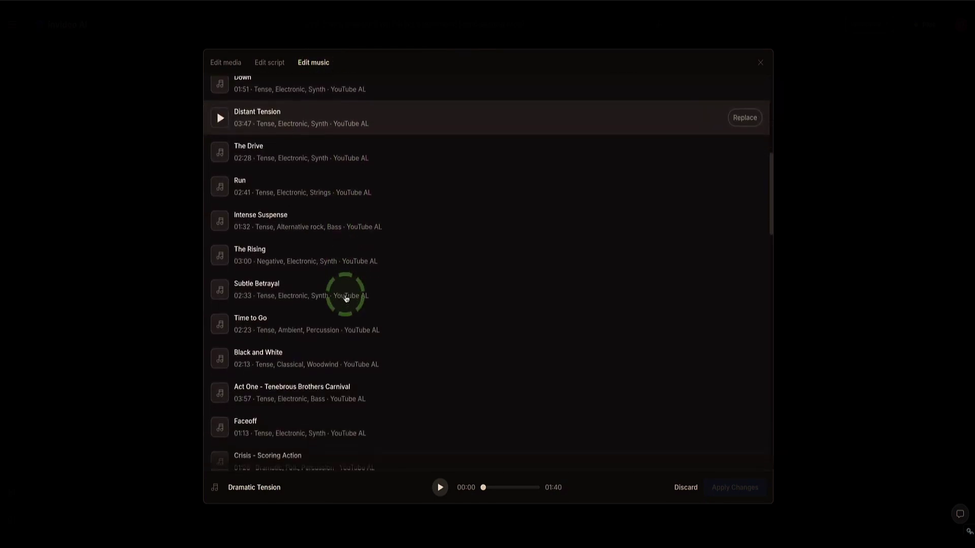
scroll(345, 299, "up", 15)
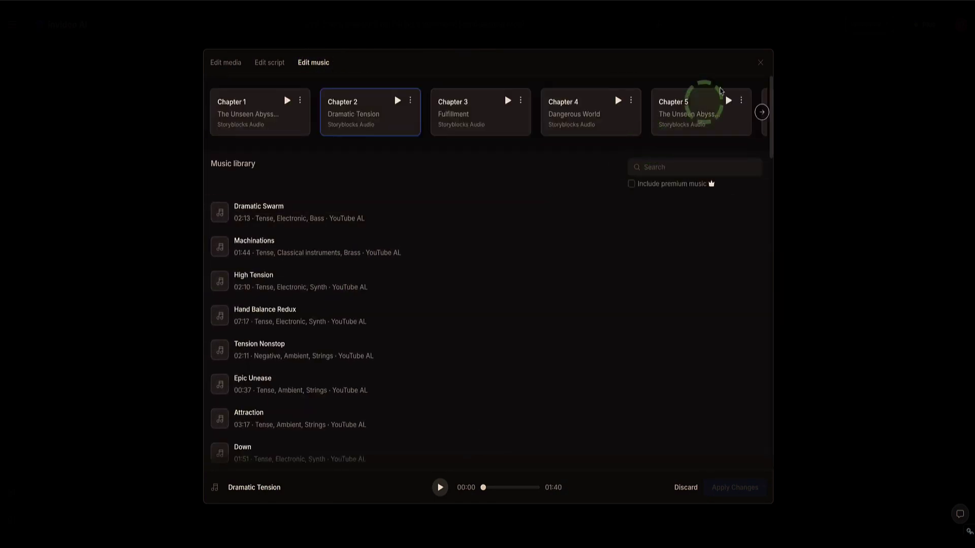
left_click(761, 62)
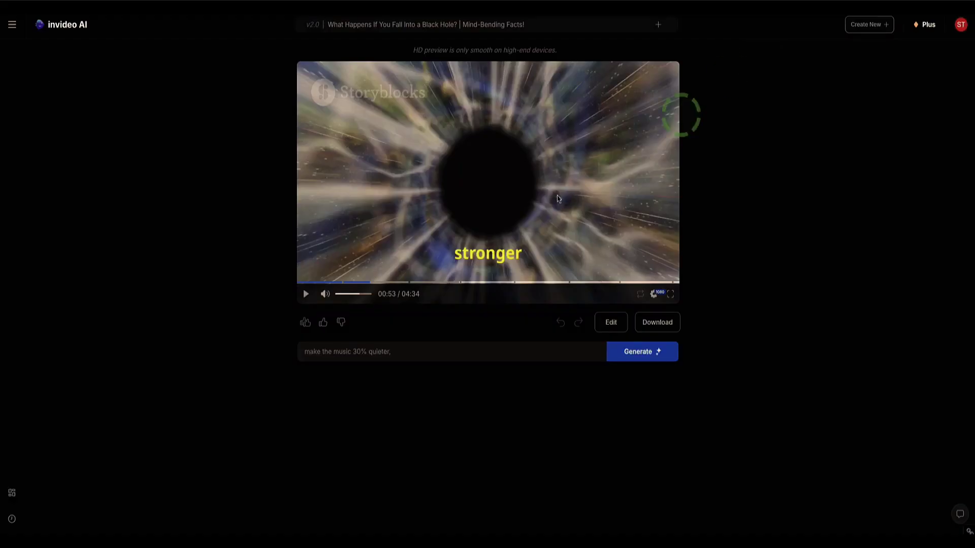
Step: Open the Download Settings for the finished black hole video
left_click(650, 323)
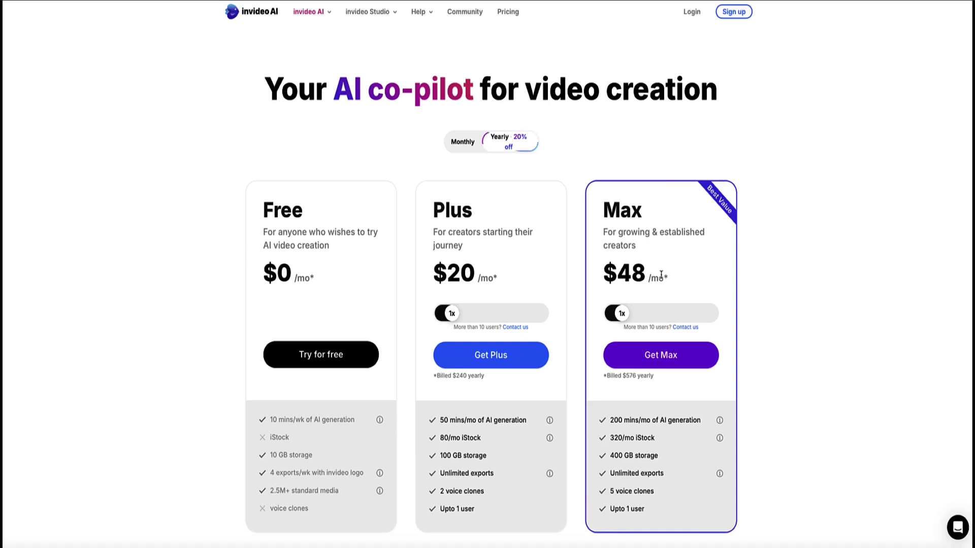
Step: Show monthly billing and highlight the Plus $25 and Max $60 prices
left_click(464, 143)
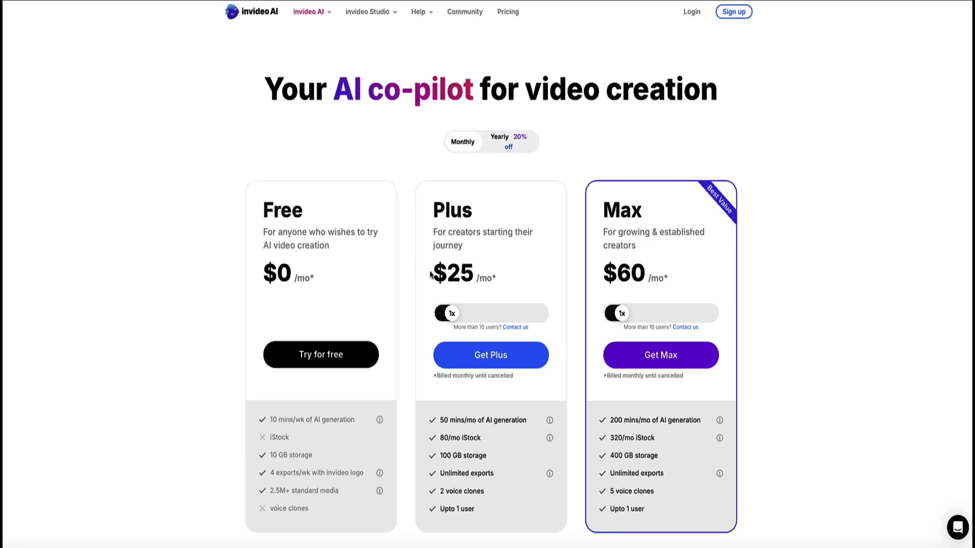
left_click_drag(430, 275, 512, 286)
left_click(520, 286)
left_click_drag(602, 276, 673, 278)
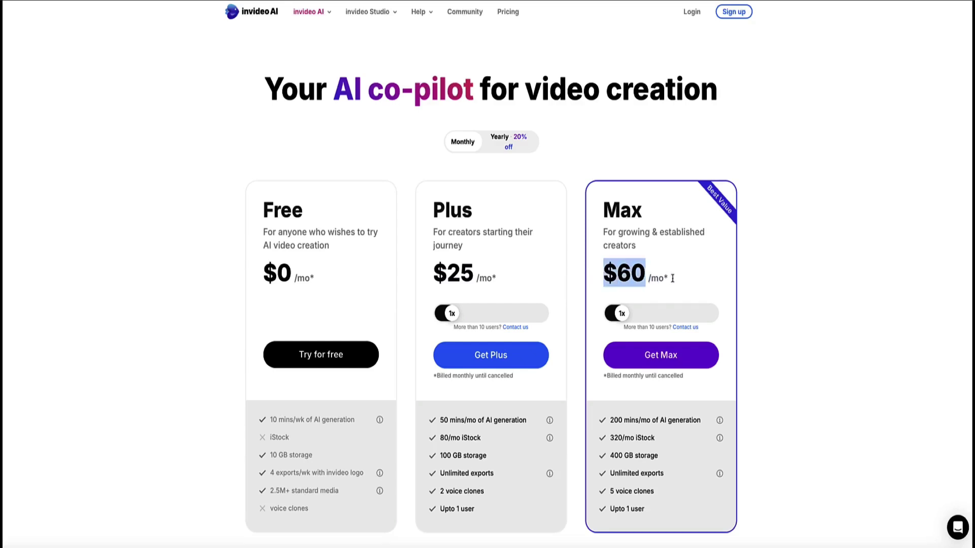
left_click(654, 266)
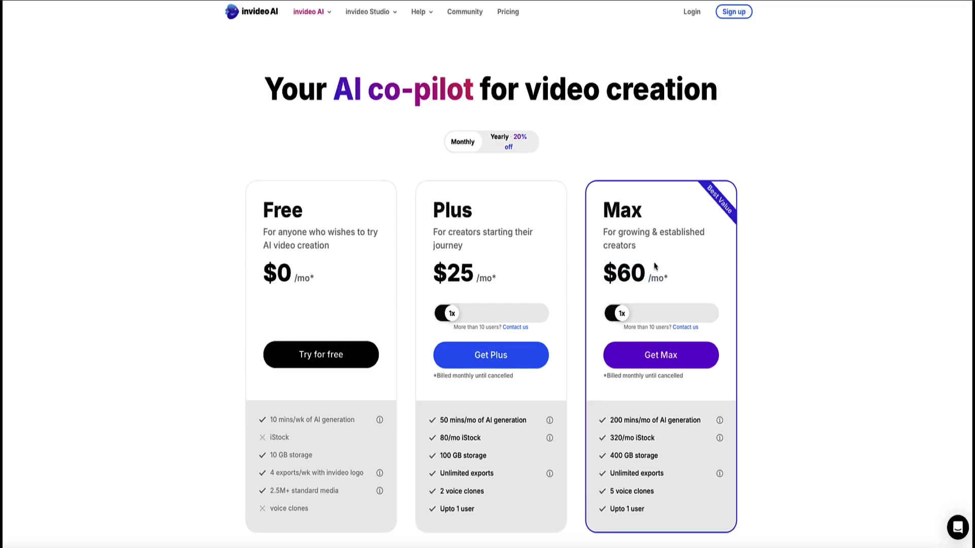